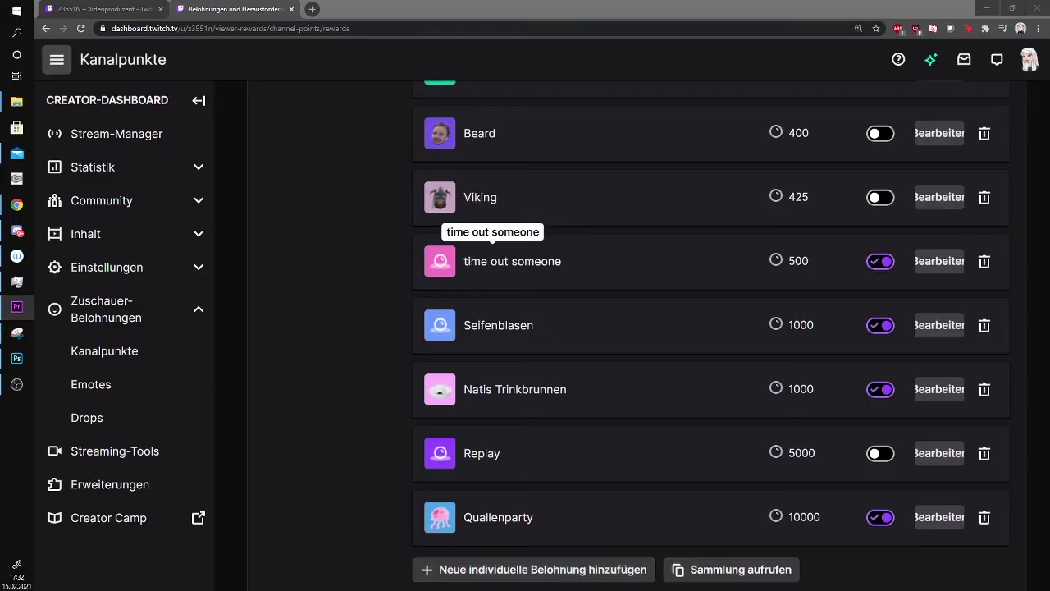
- Open the "time out someone" reward for editing and examine its description, required viewer text setting and exact name
click(948, 265)
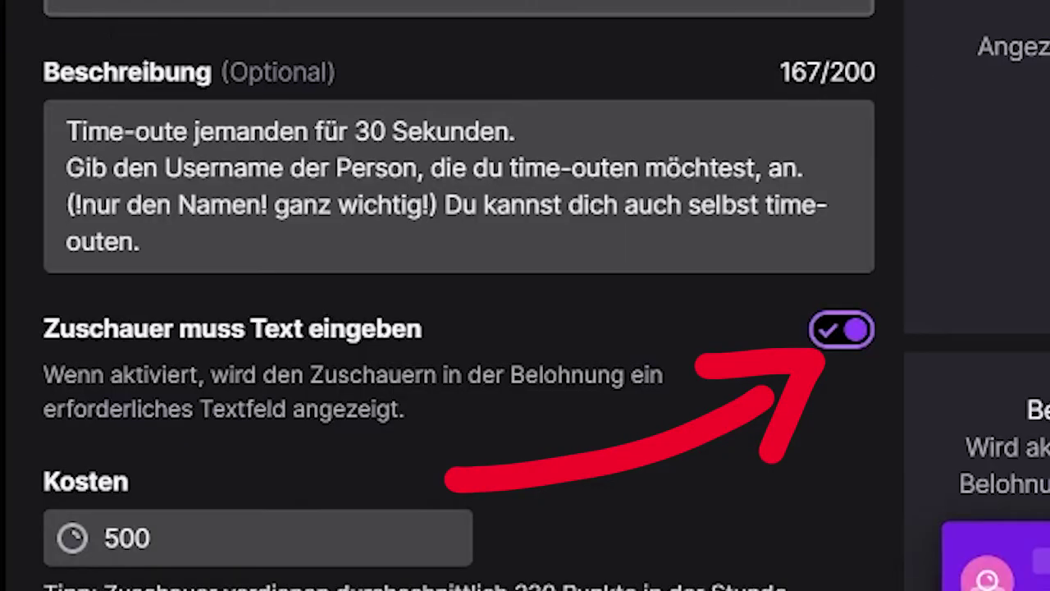
drag(55, 127, 171, 205)
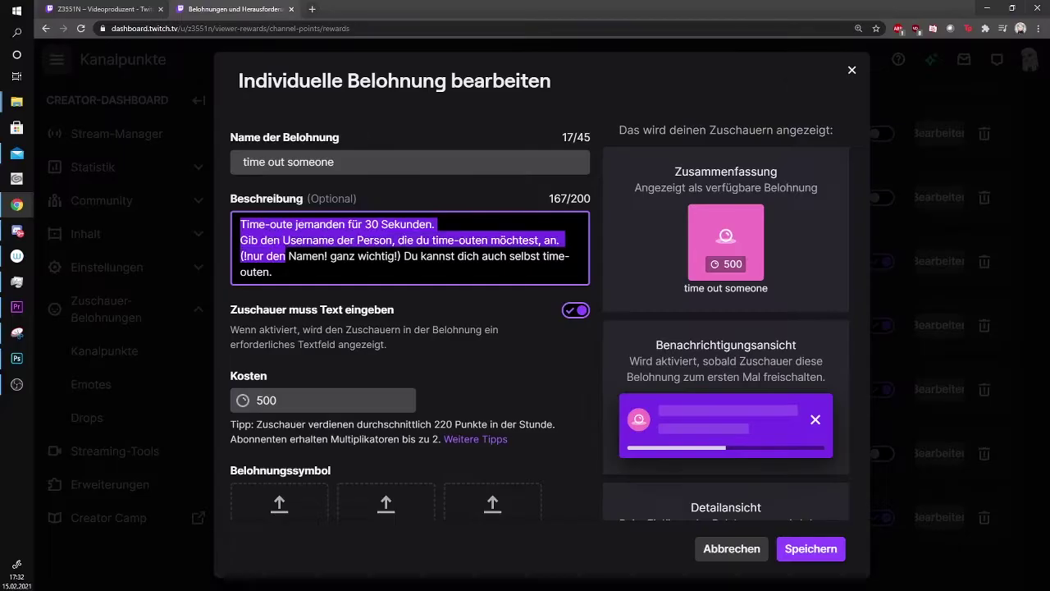
drag(285, 256, 272, 272)
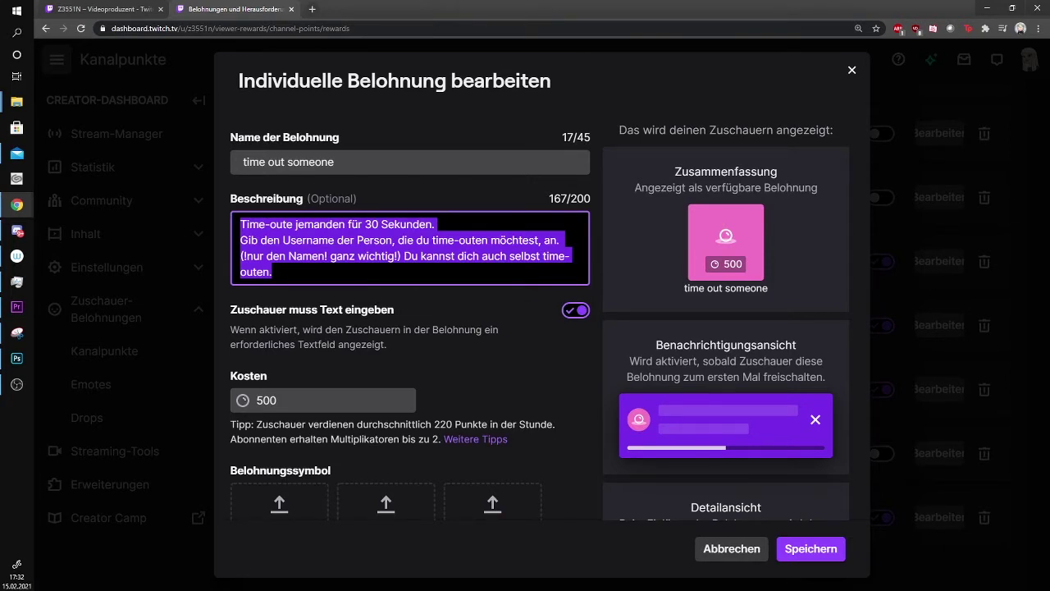
click(271, 271)
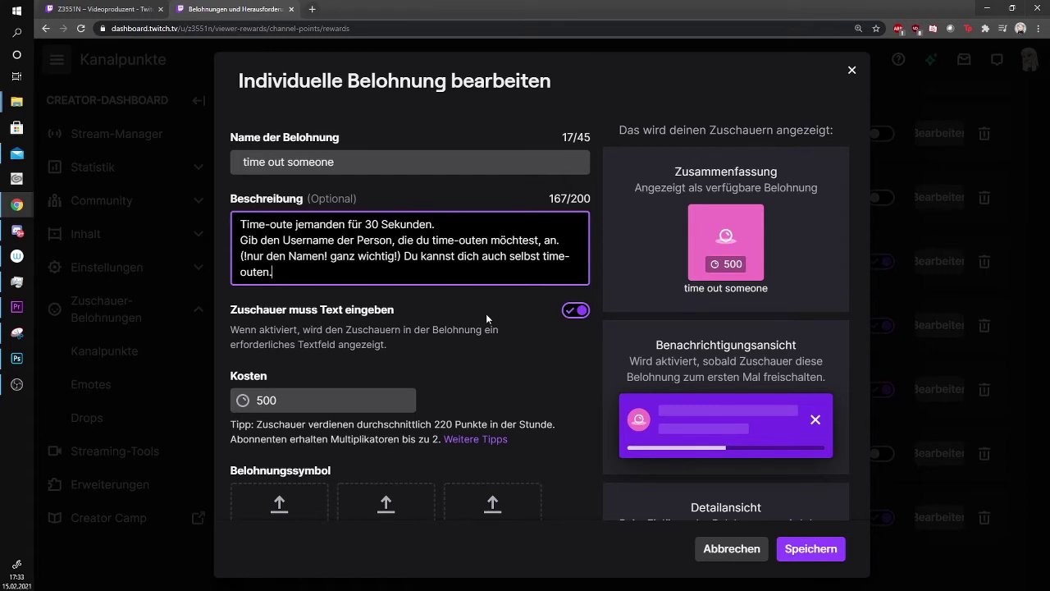
drag(367, 161, 240, 161)
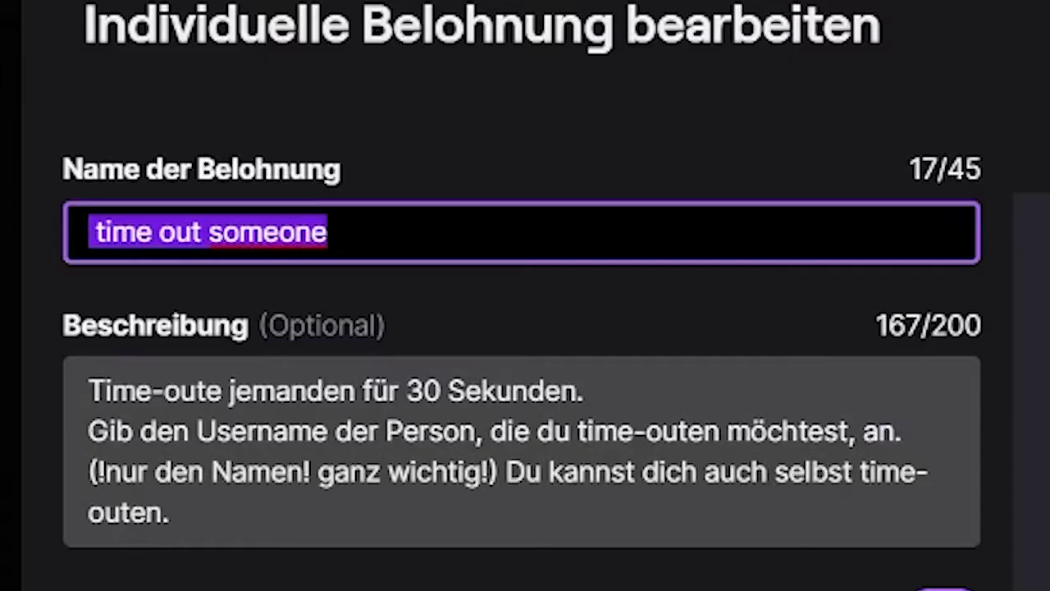
key(End)
text(!!!!!!!!!!!!!)
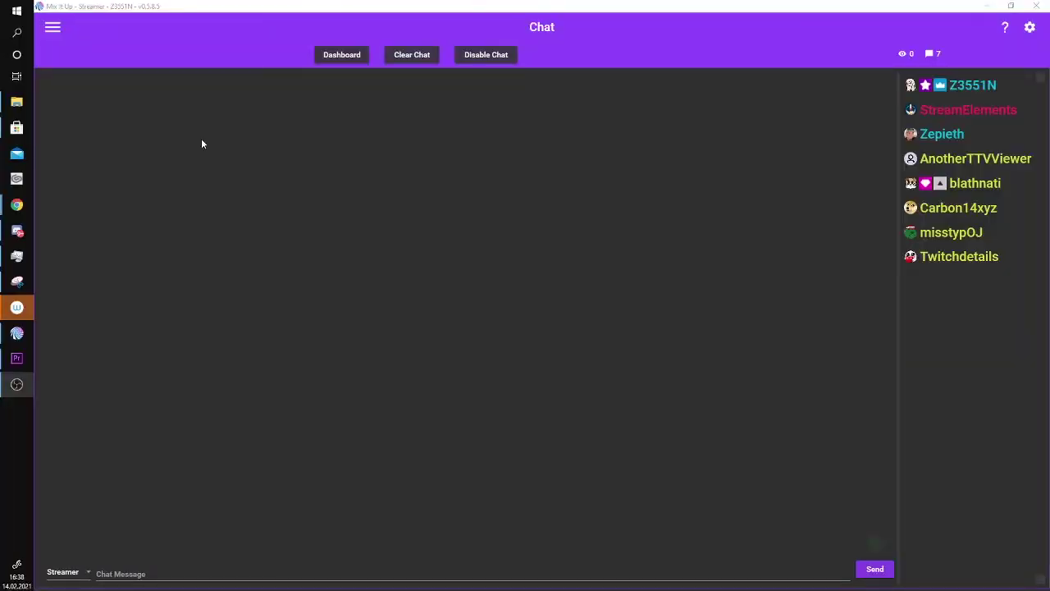
- Go to the channel points commands in Mix It Up and examine the existing "time out someone" command's moderation and first exception actions
click(52, 27)
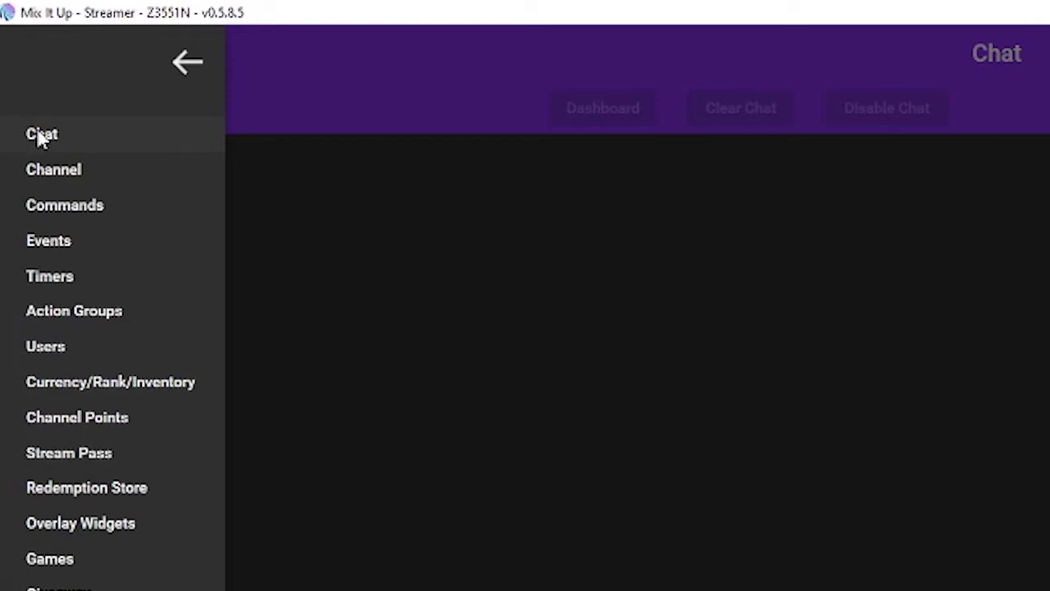
click(82, 415)
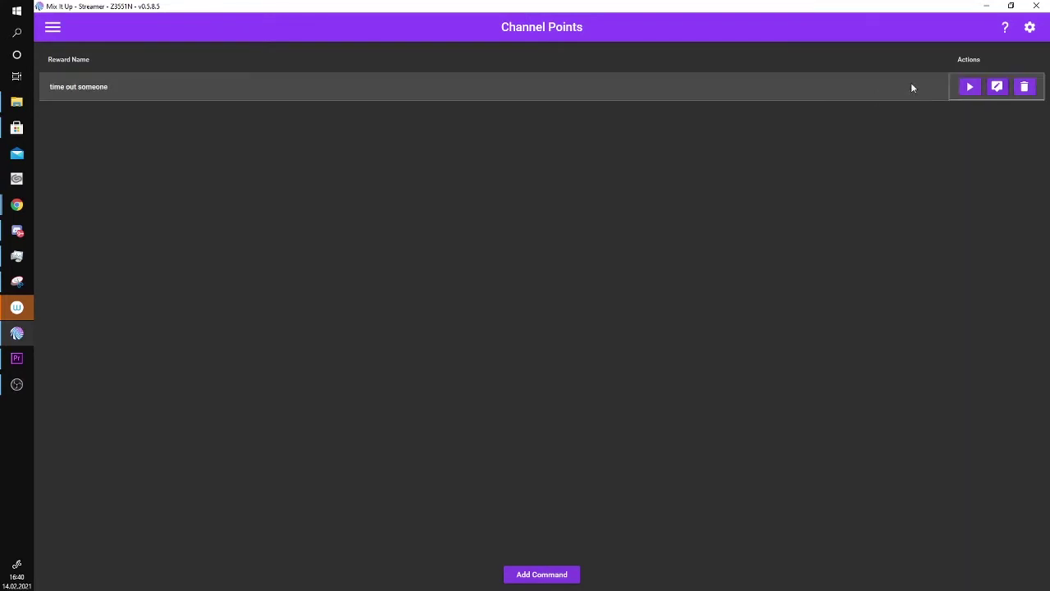
click(995, 87)
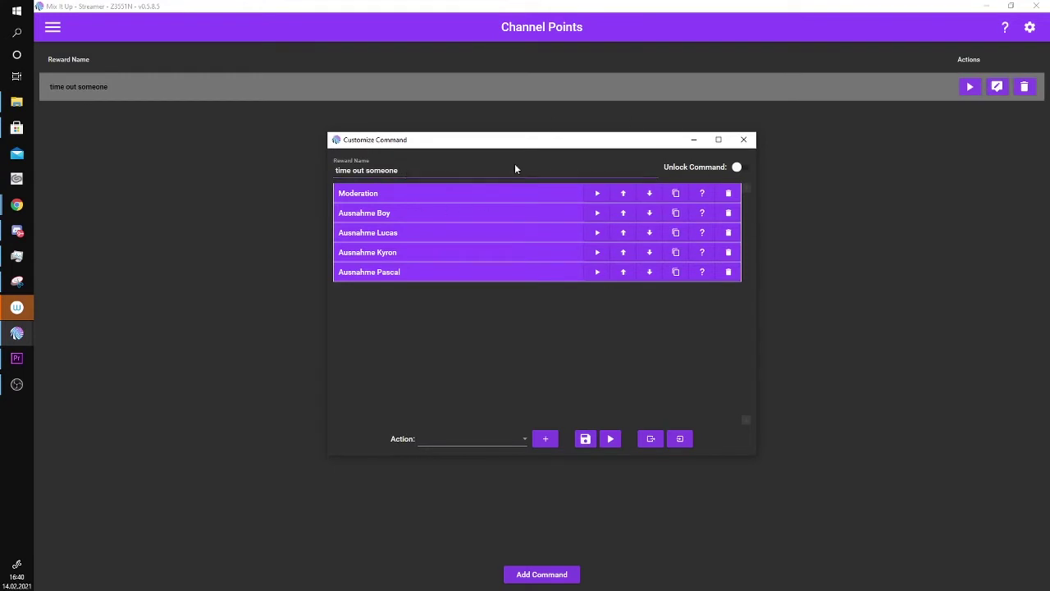
click(516, 193)
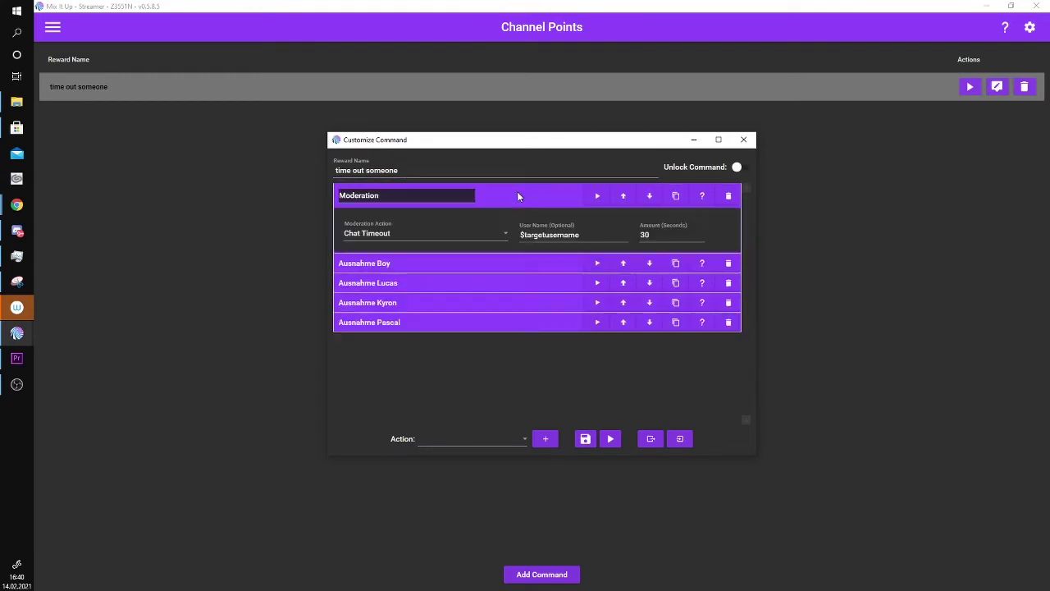
click(525, 263)
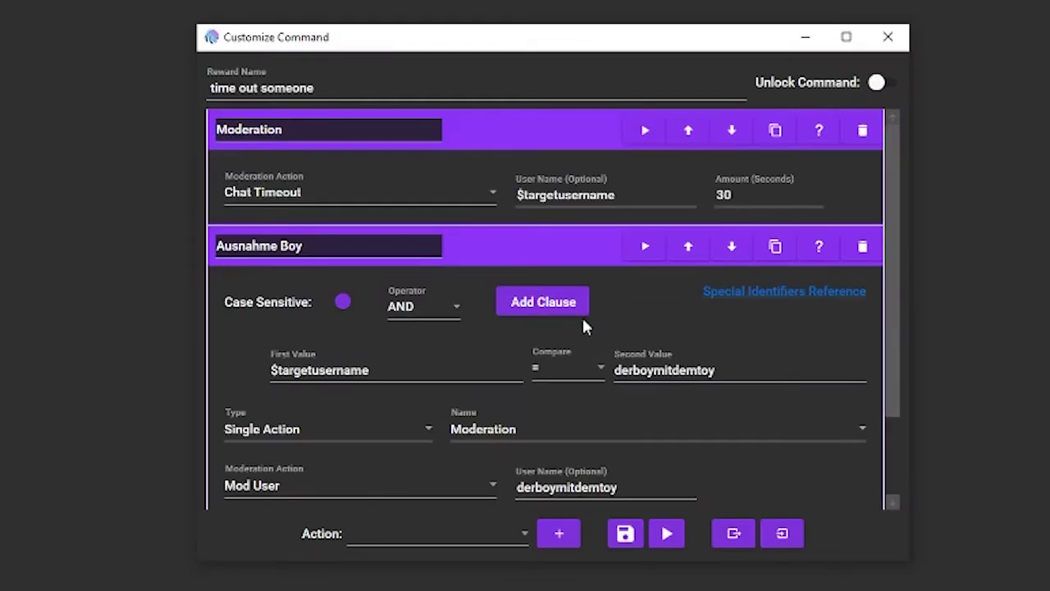
scroll(584, 324, down, 2)
scroll(592, 317, up, 1)
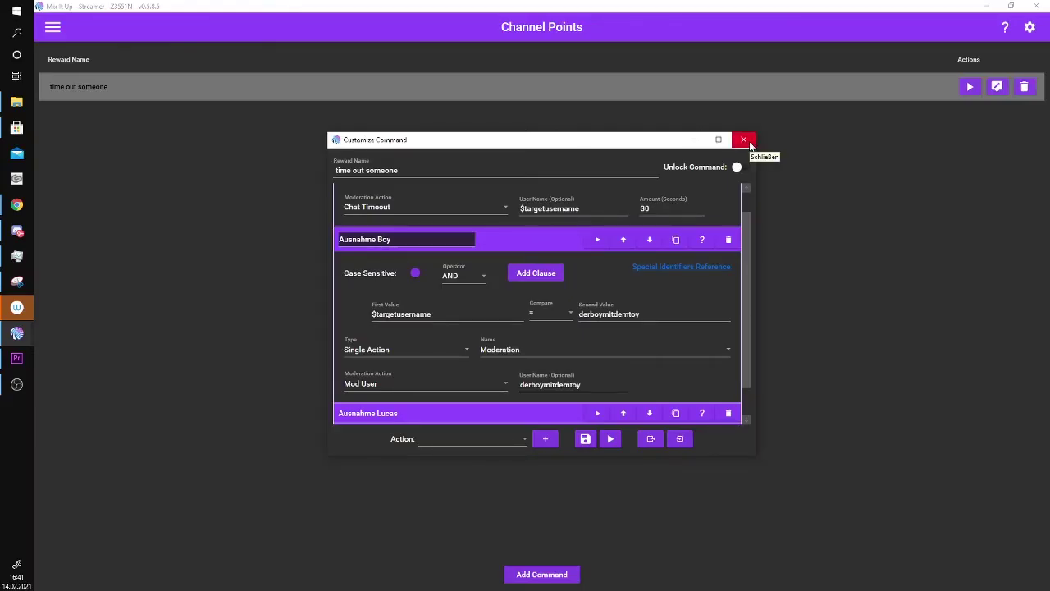
click(744, 141)
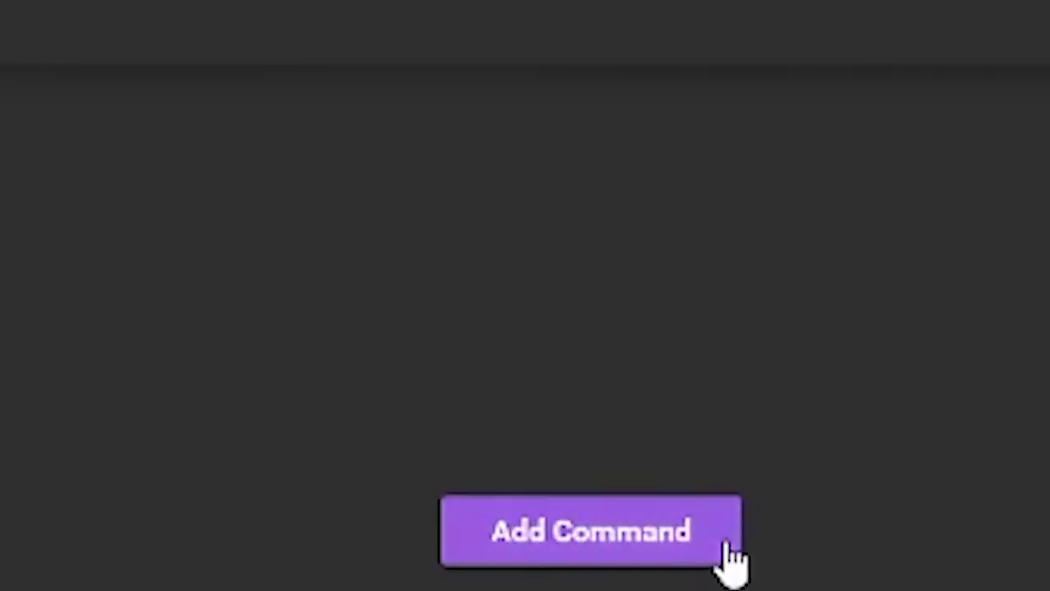
- Create a new channel points command with the reward name "time out someone"
click(722, 537)
click(533, 328)
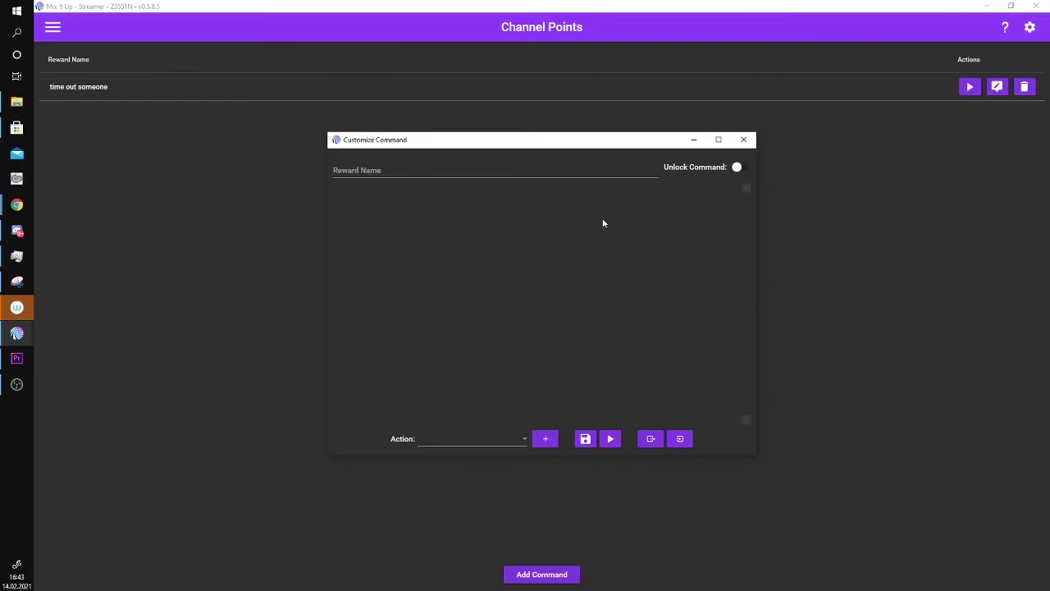
click(410, 168)
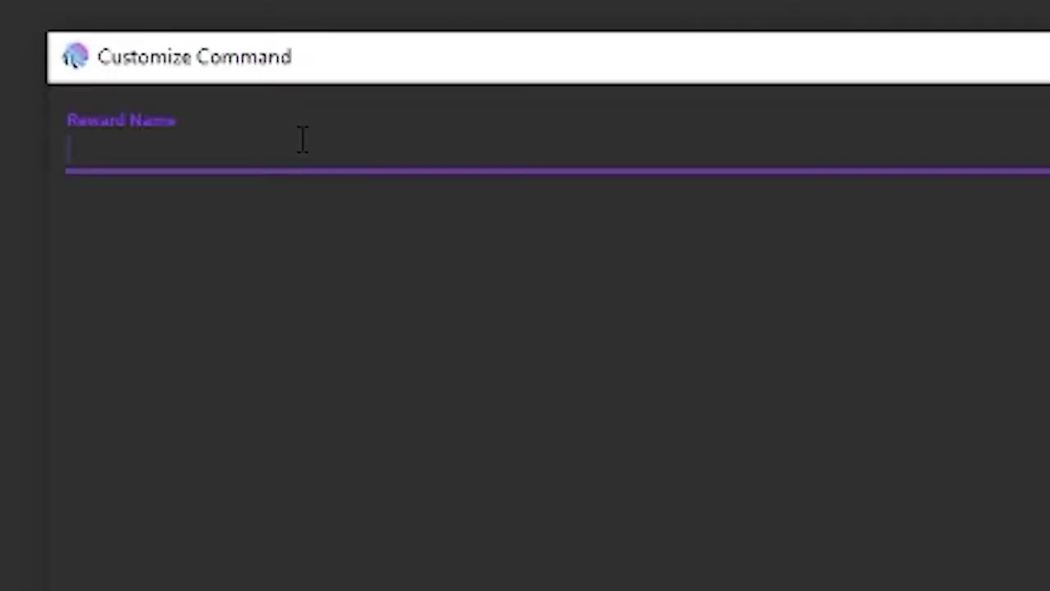
text(time o)
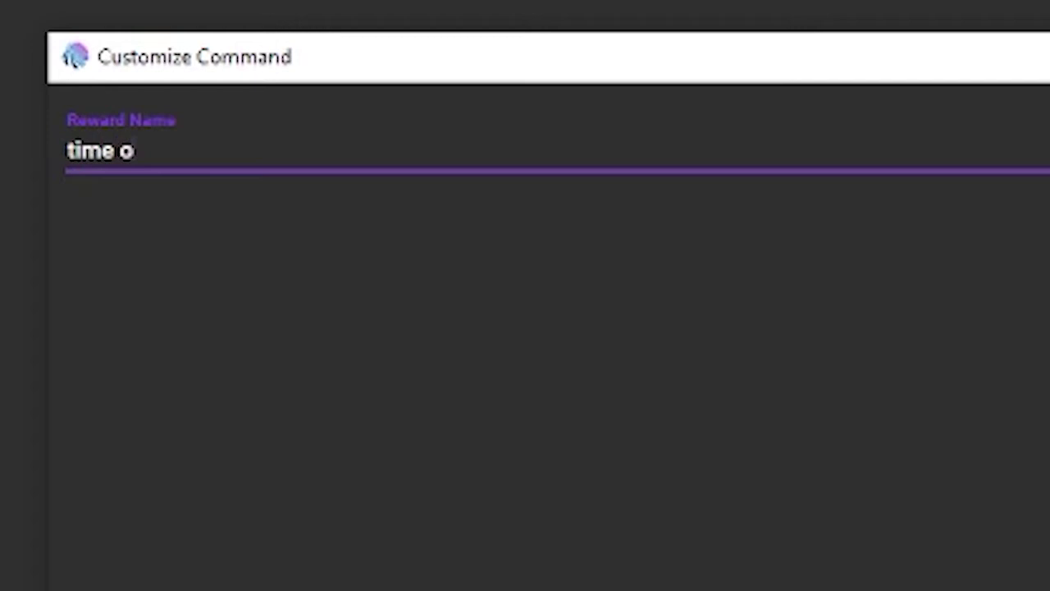
text(ut someone)
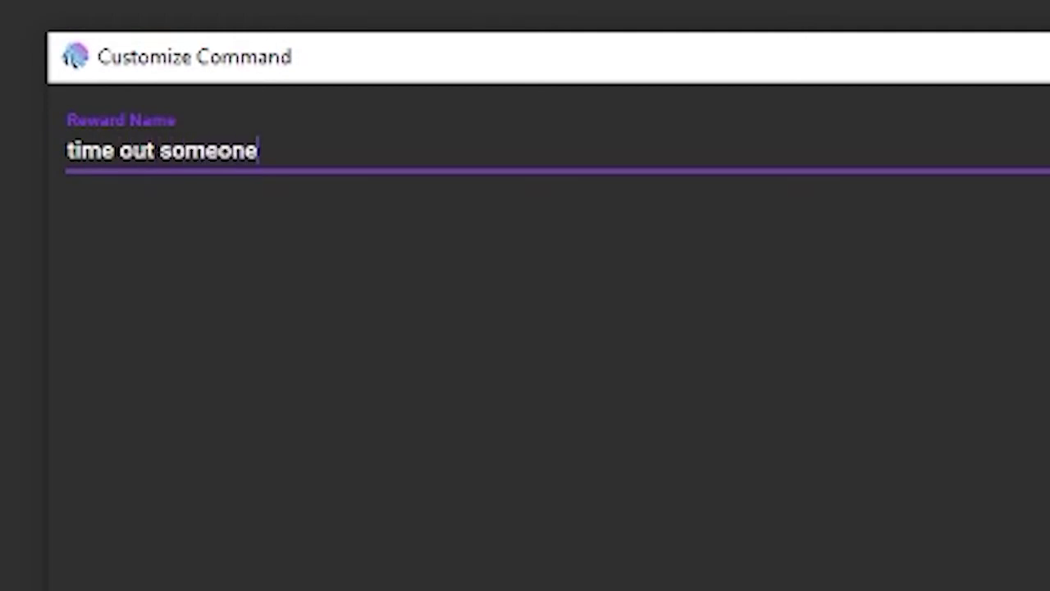
- Add a Moderation action to the new command
click(522, 440)
scroll(522, 438, down, 1)
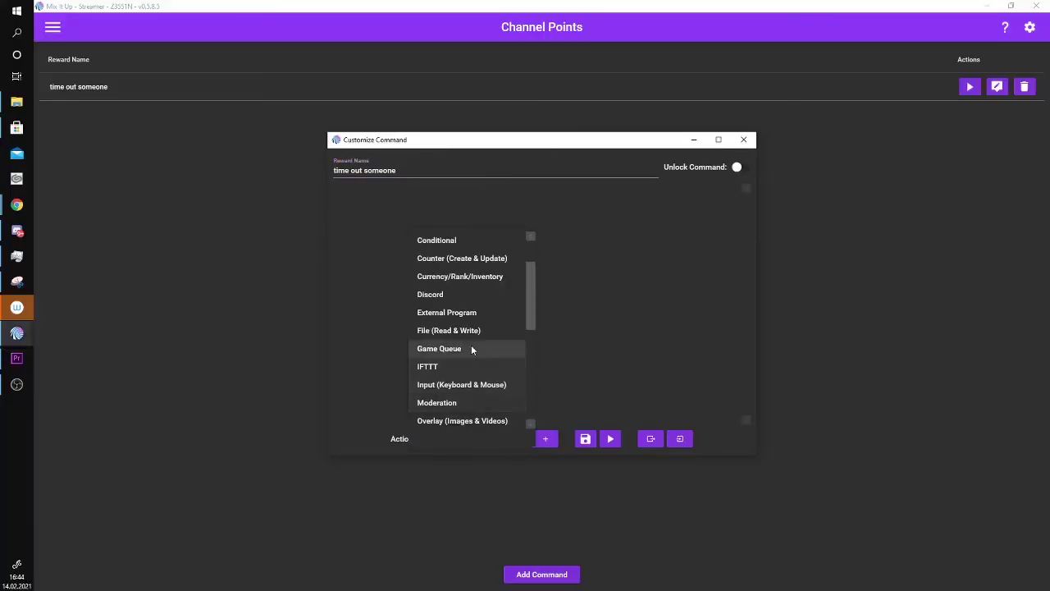
scroll(473, 330, down, 5)
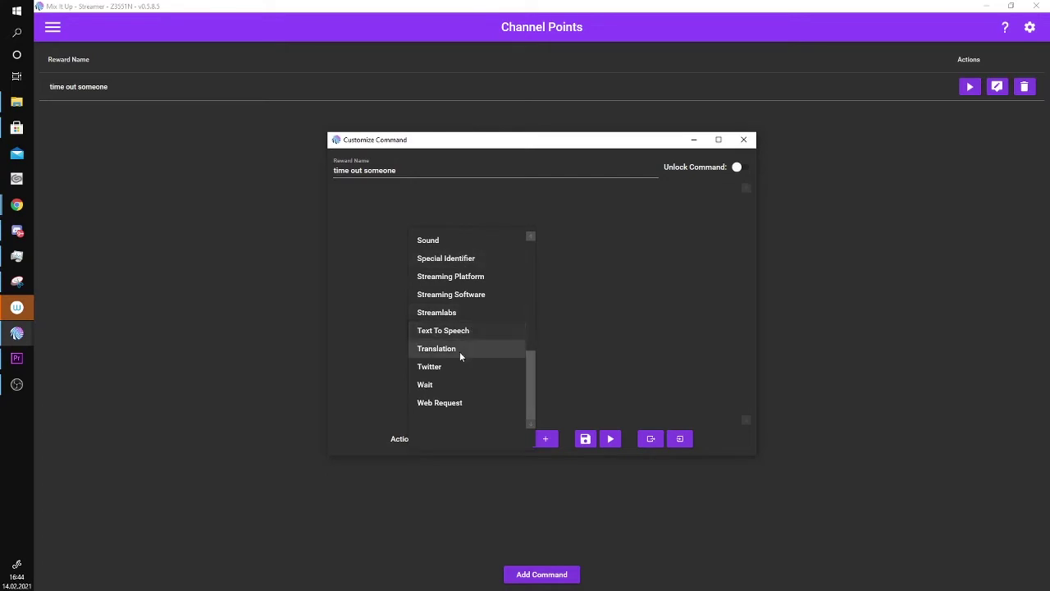
scroll(462, 349, up, 3)
click(457, 329)
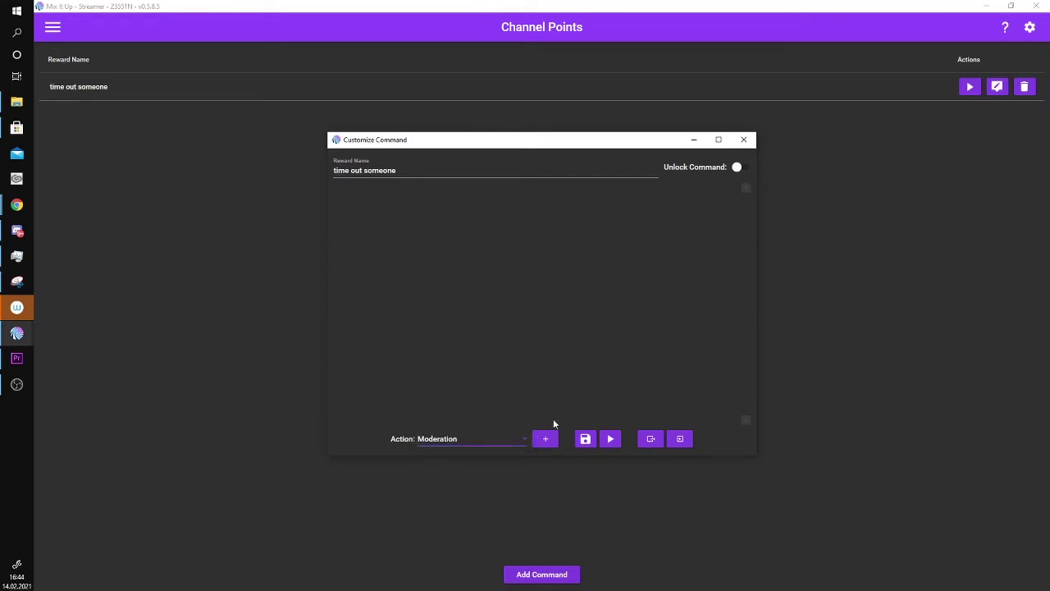
click(545, 440)
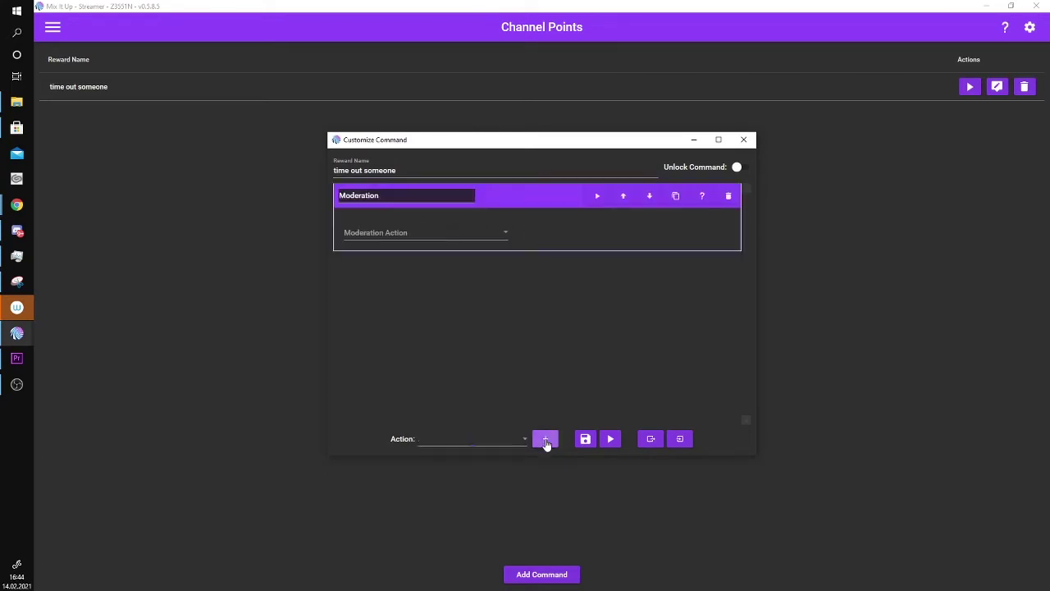
- Configure the moderation action as Chat Timeout for the user $targetusername with an amount of 30 seconds
click(501, 232)
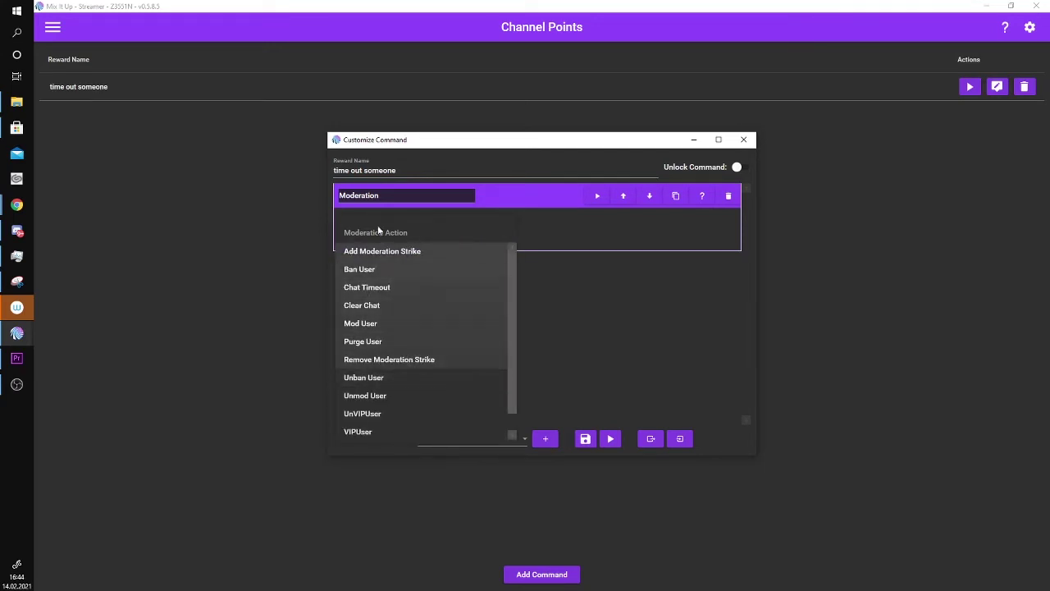
click(379, 286)
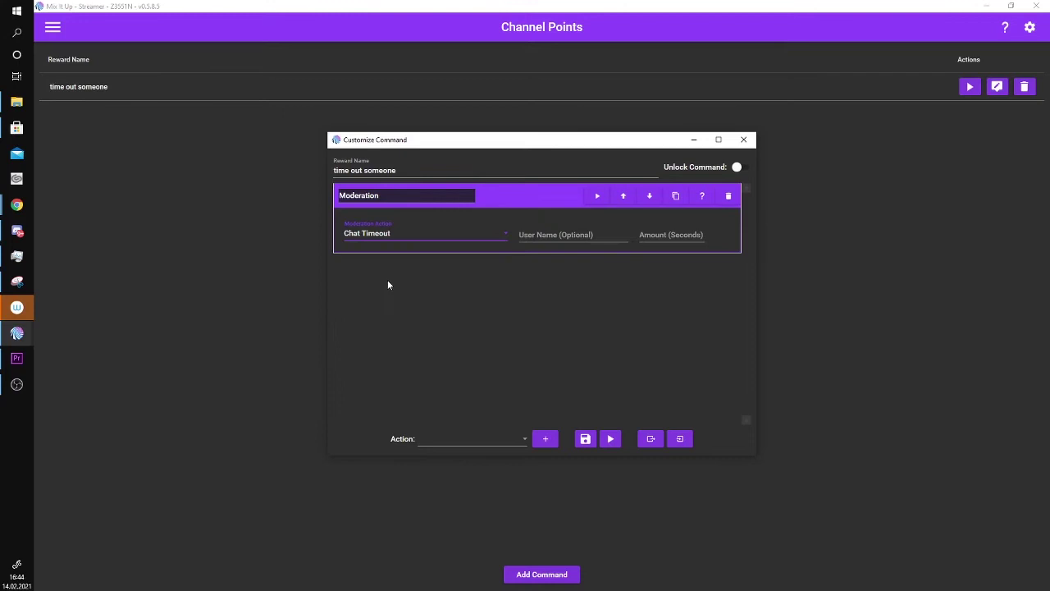
click(559, 233)
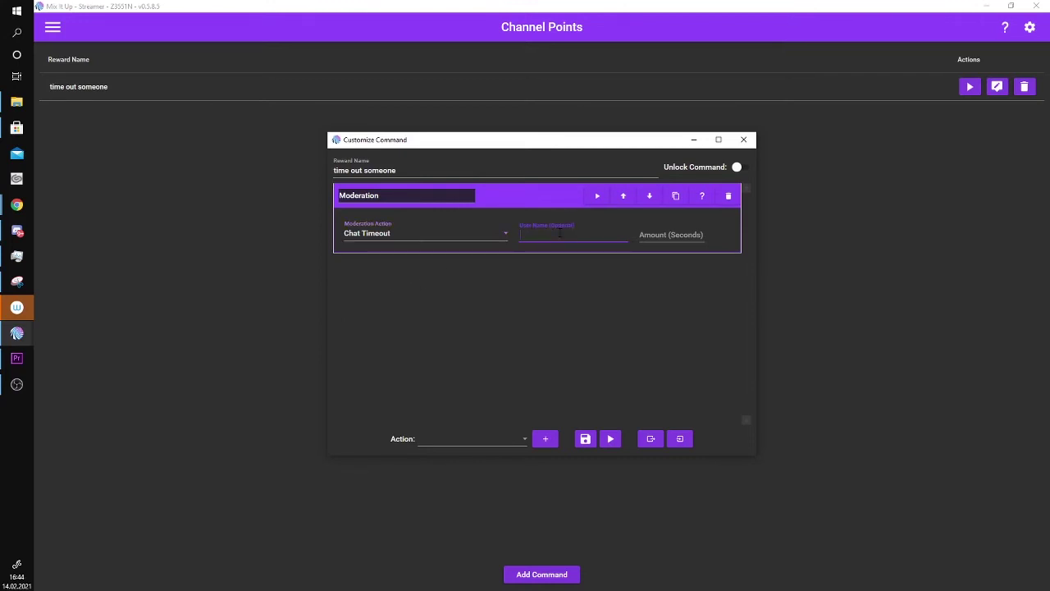
text($)
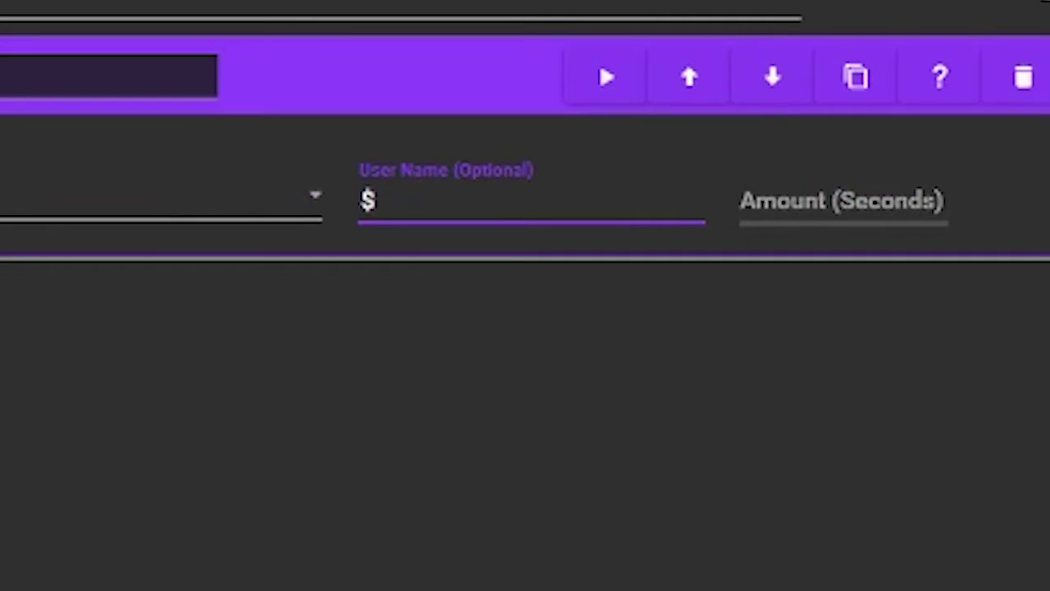
text(targetusername)
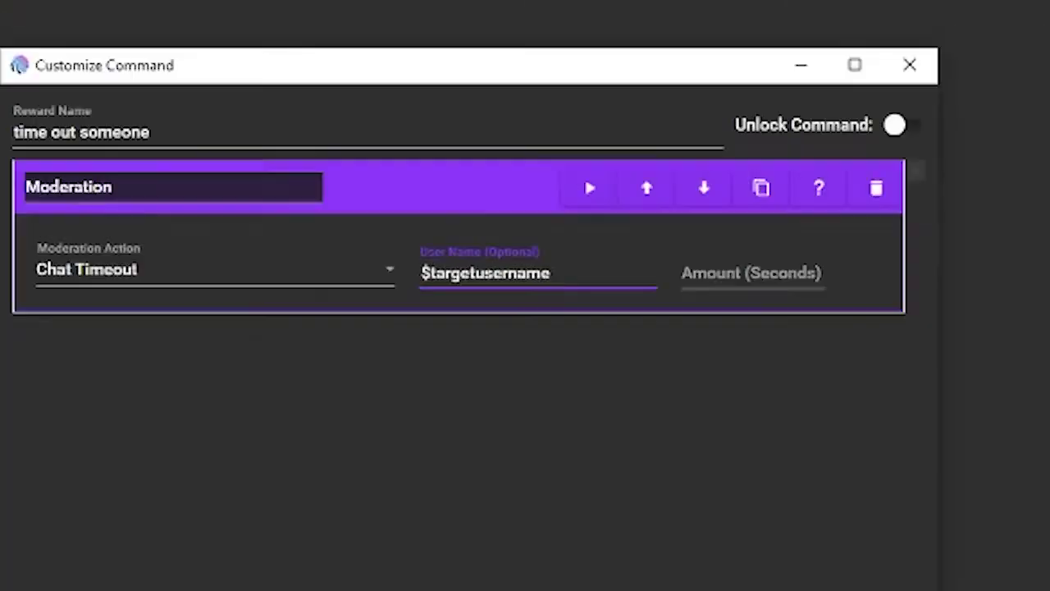
click(700, 271)
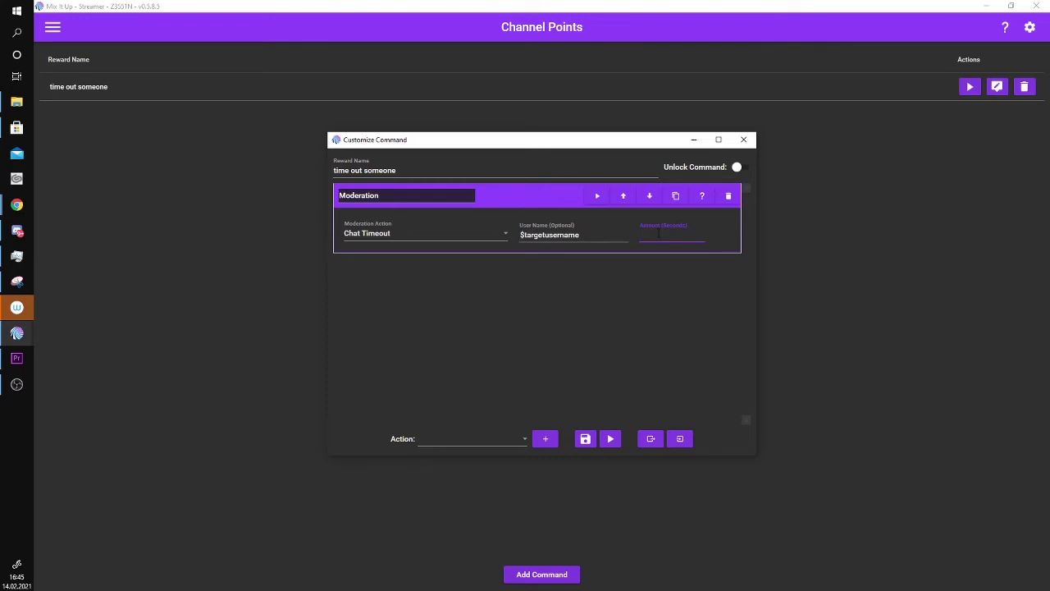
text(30)
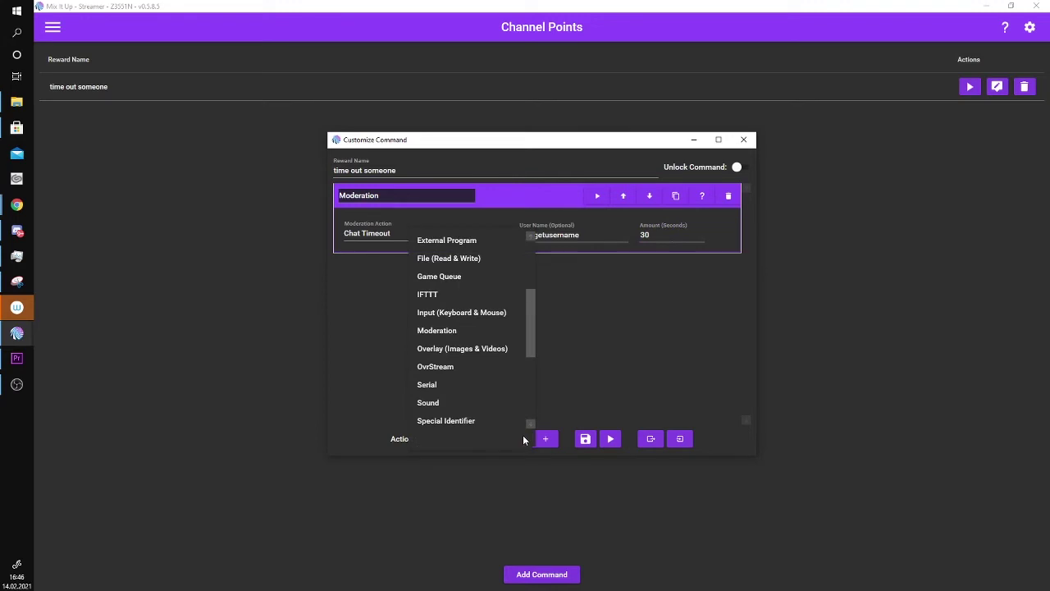
- Add a Conditional action below the moderation action and name it "Ausnahme Modname"
scroll(456, 332, down, 1)
scroll(455, 332, up, 3)
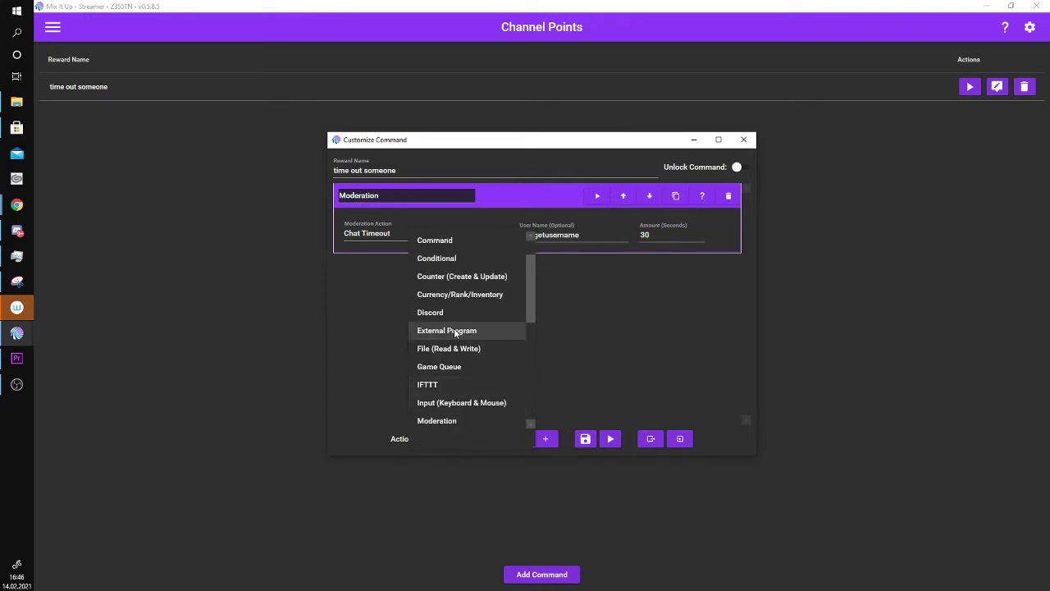
click(456, 258)
click(545, 440)
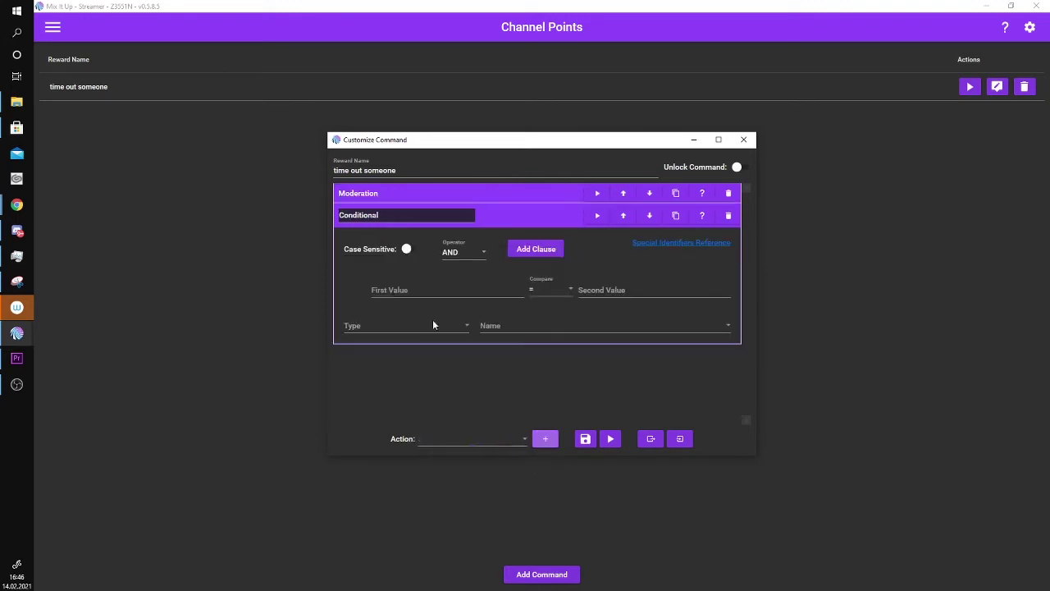
double_click(374, 215)
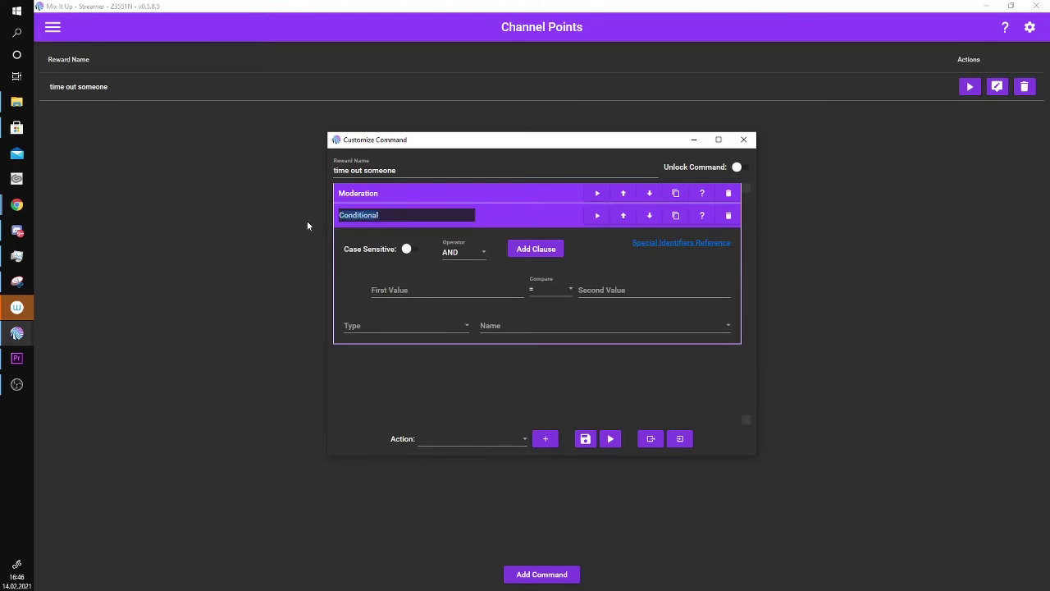
text(Ausnahme Modname)
- Make the condition case sensitive and define its clause as $targetusername = Modname
click(410, 248)
click(469, 290)
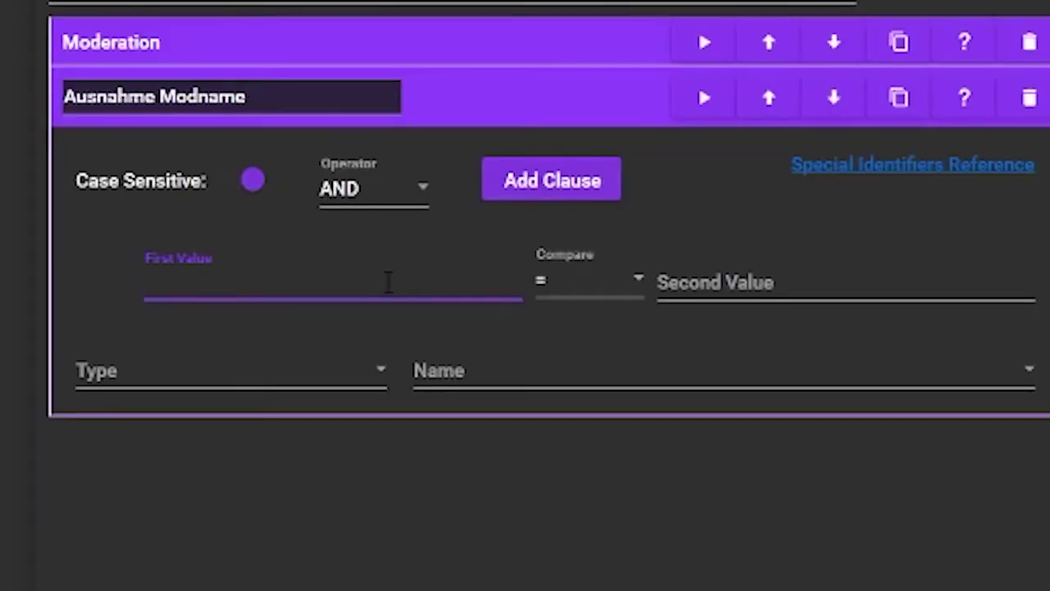
text($targetusern)
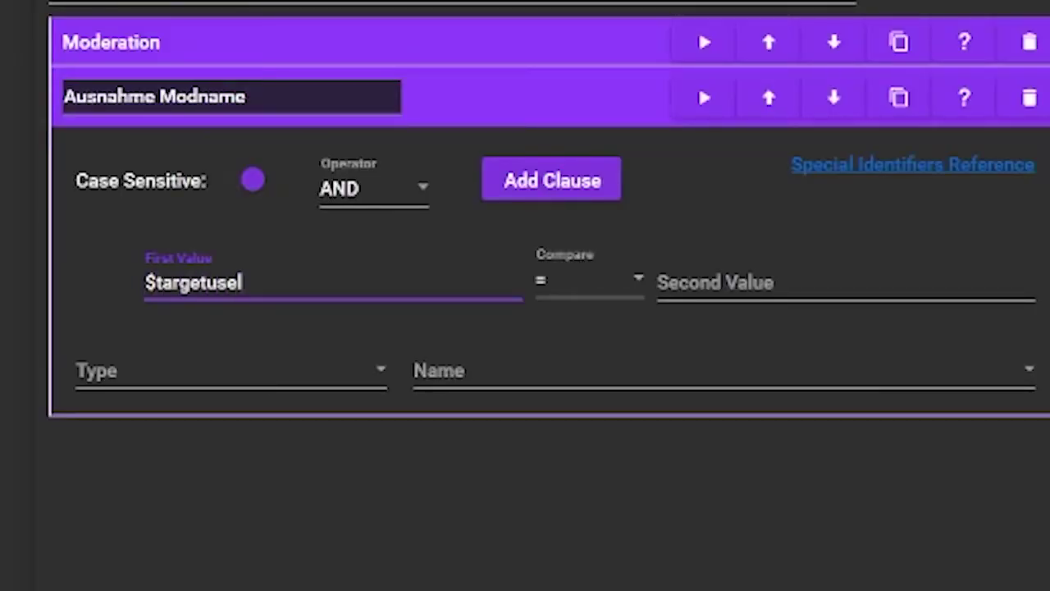
text(ame)
click(735, 272)
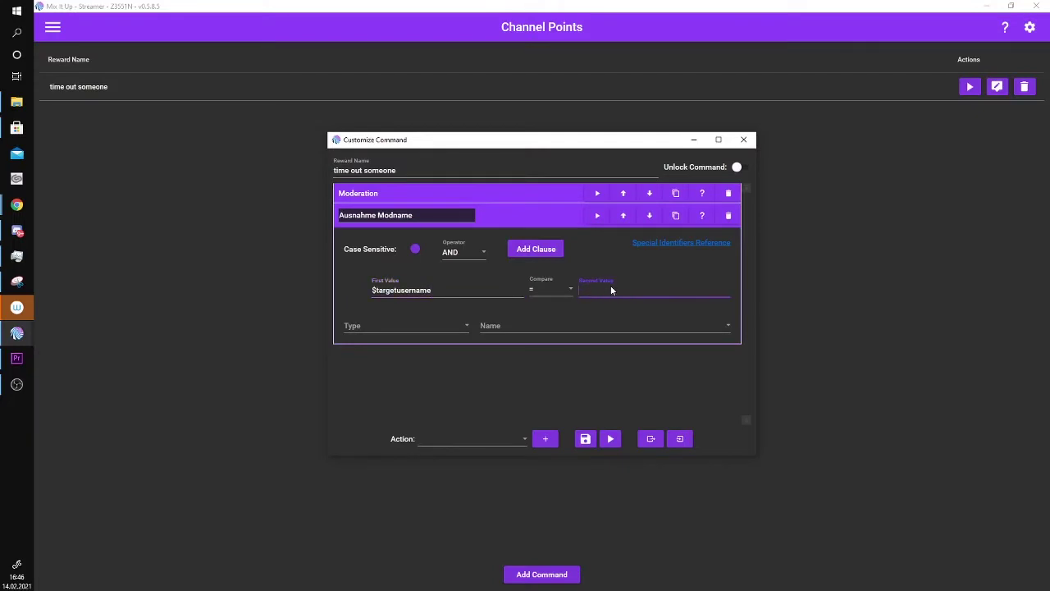
text(Modname)
- Set the condition to run a single action of the Moderation kind
click(431, 324)
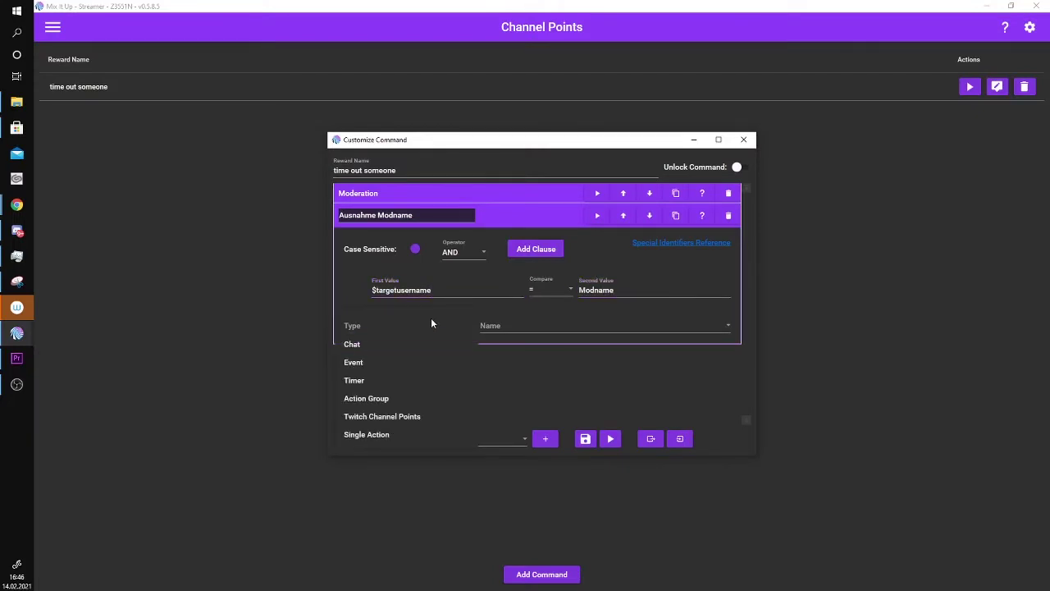
click(404, 433)
click(554, 327)
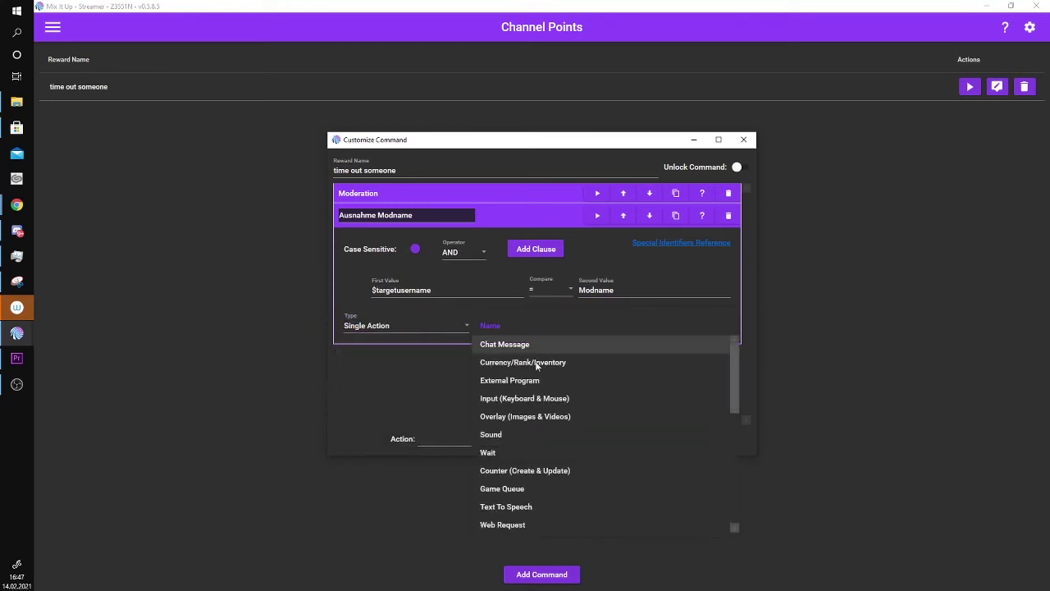
scroll(505, 437, down, 1)
scroll(504, 436, down, 4)
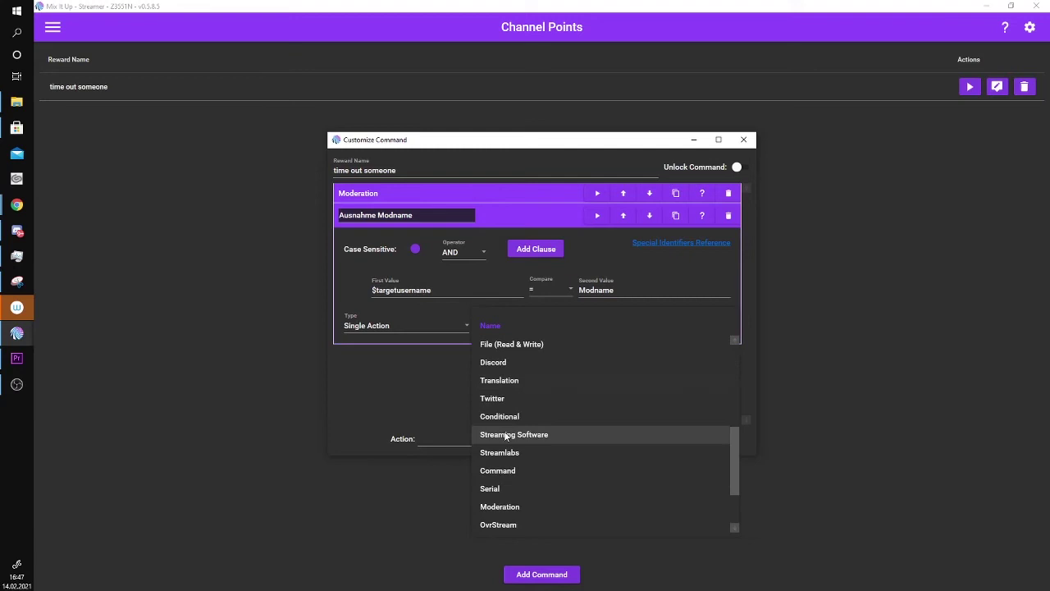
click(514, 437)
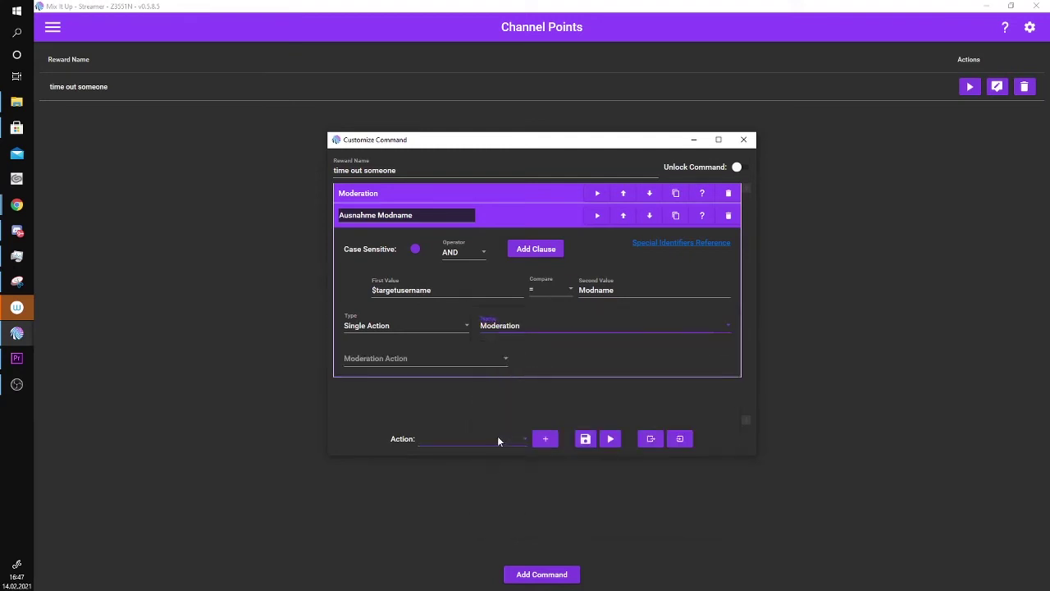
- Configure the conditional moderation action as Mod User for the user name Modname
click(435, 363)
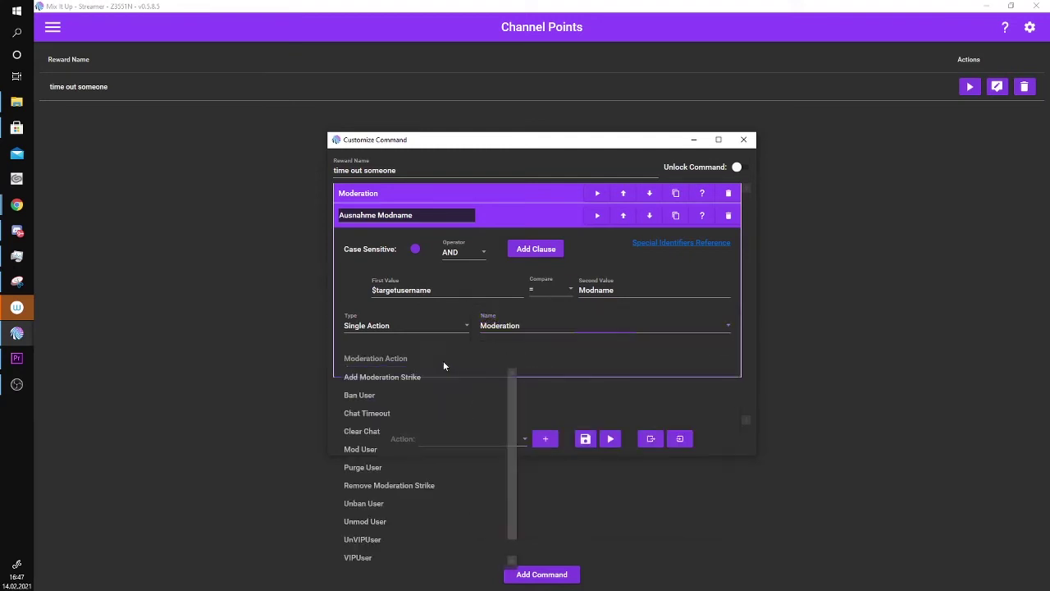
click(366, 451)
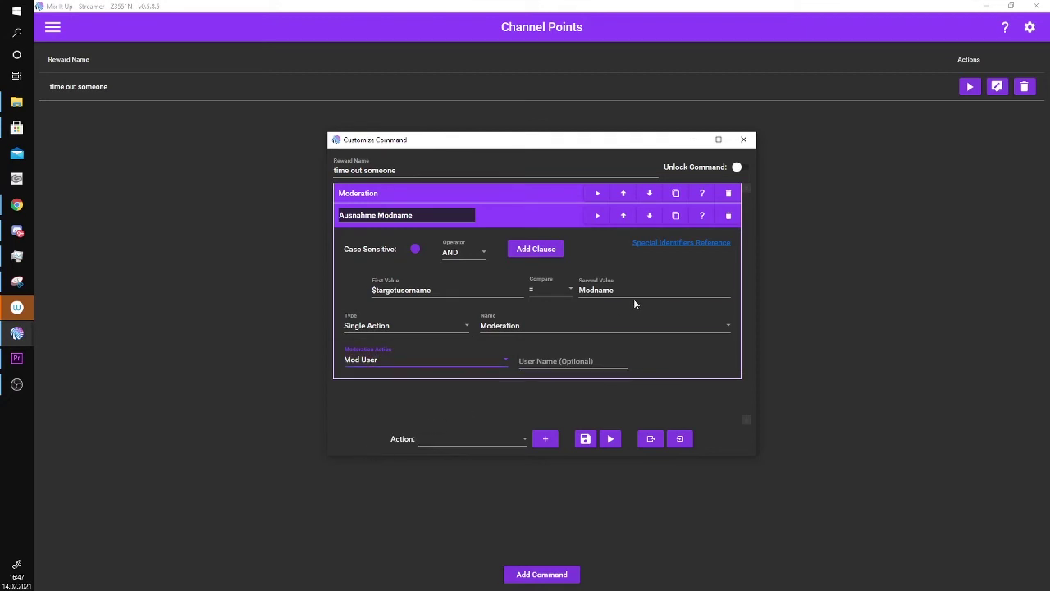
drag(631, 290, 583, 291)
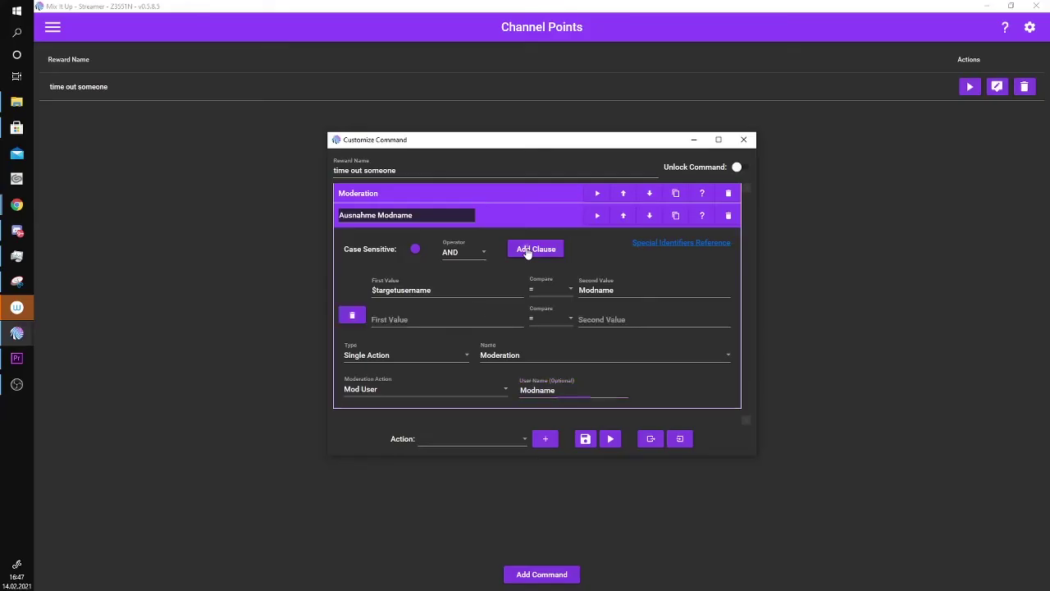
- Try adding extra empty clauses to the Ausnahme Modname condition and remove them
click(535, 248)
click(536, 248)
click(536, 248)
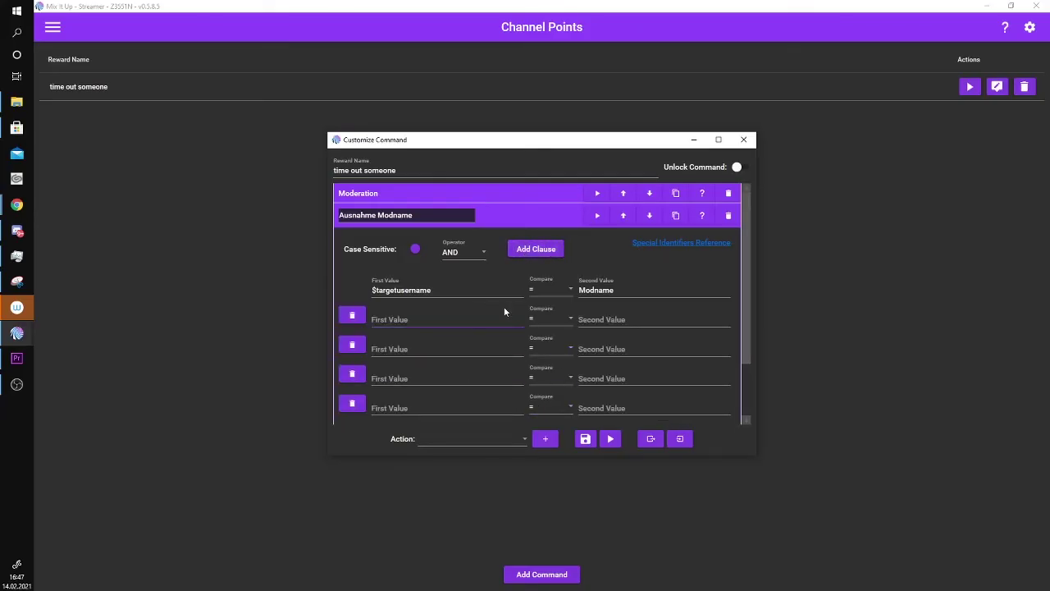
click(352, 317)
click(351, 317)
click(352, 317)
click(351, 317)
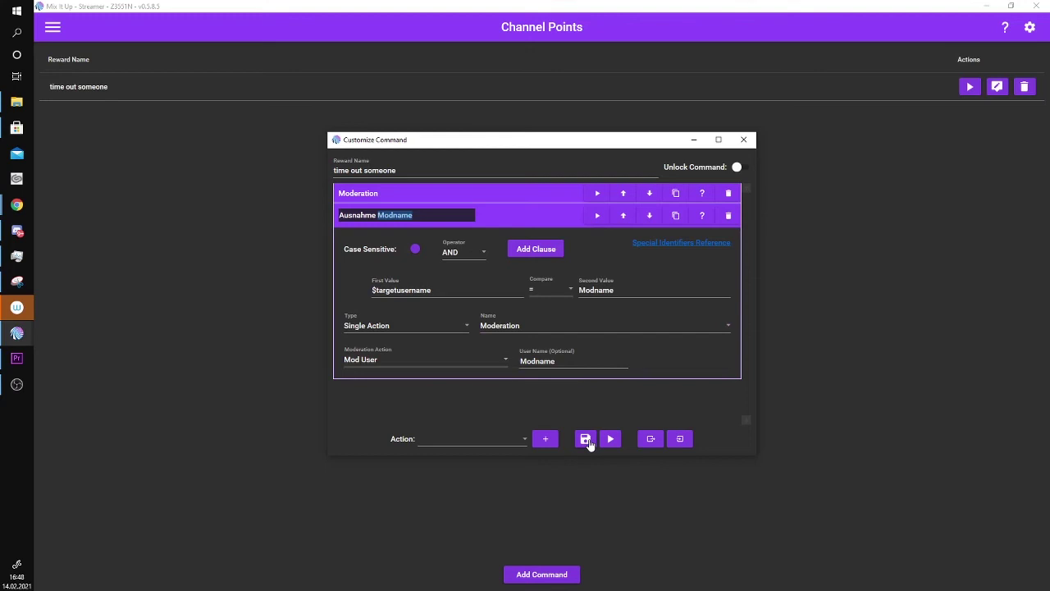
- Save the time out someone command with its moderator exception
click(585, 440)
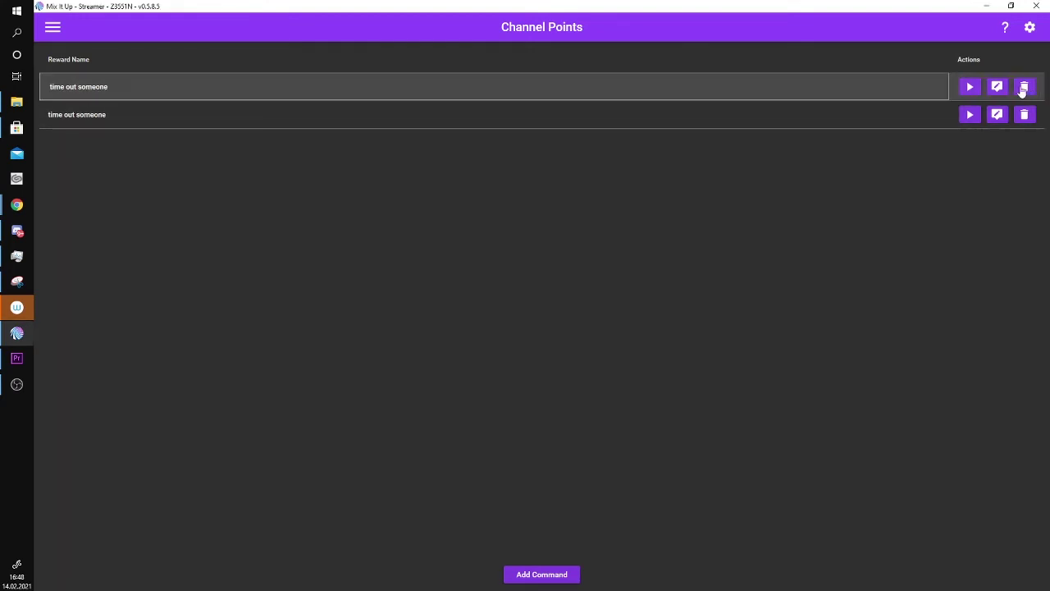
click(995, 87)
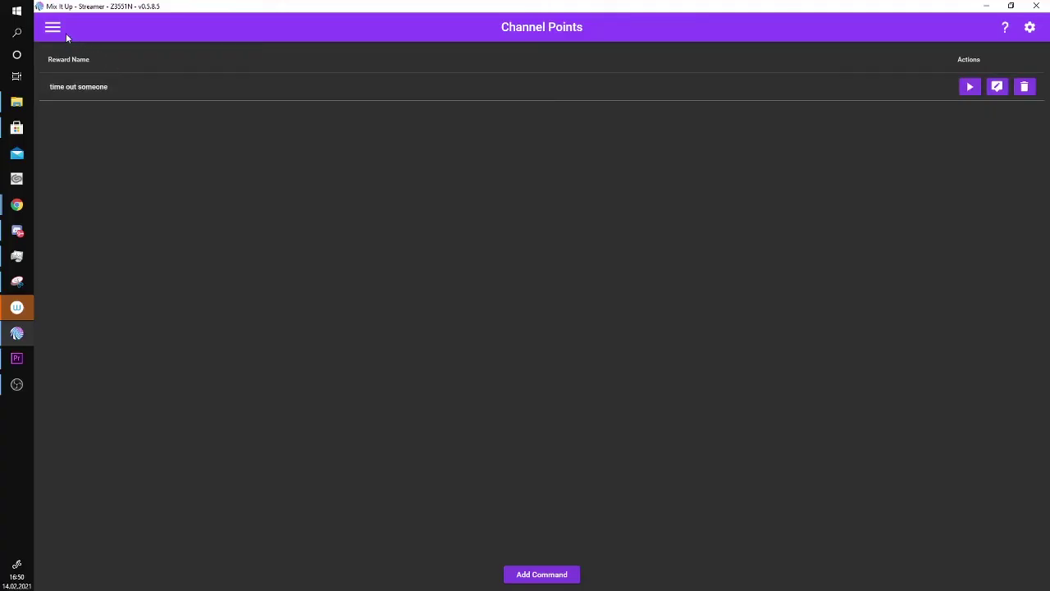
- Open the Services page and expand the Overlay service to view its settings
click(54, 29)
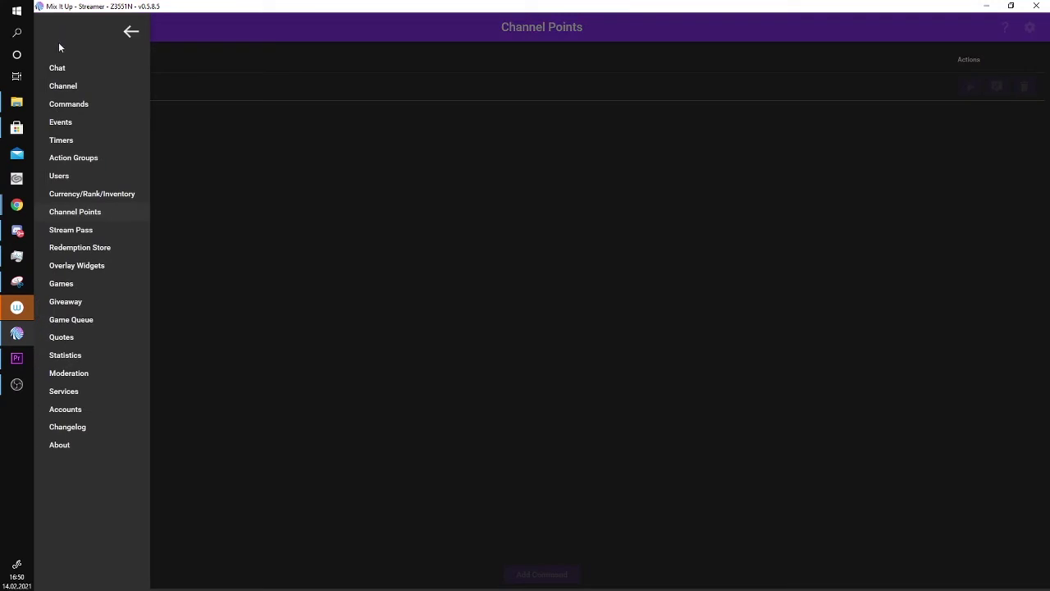
click(73, 392)
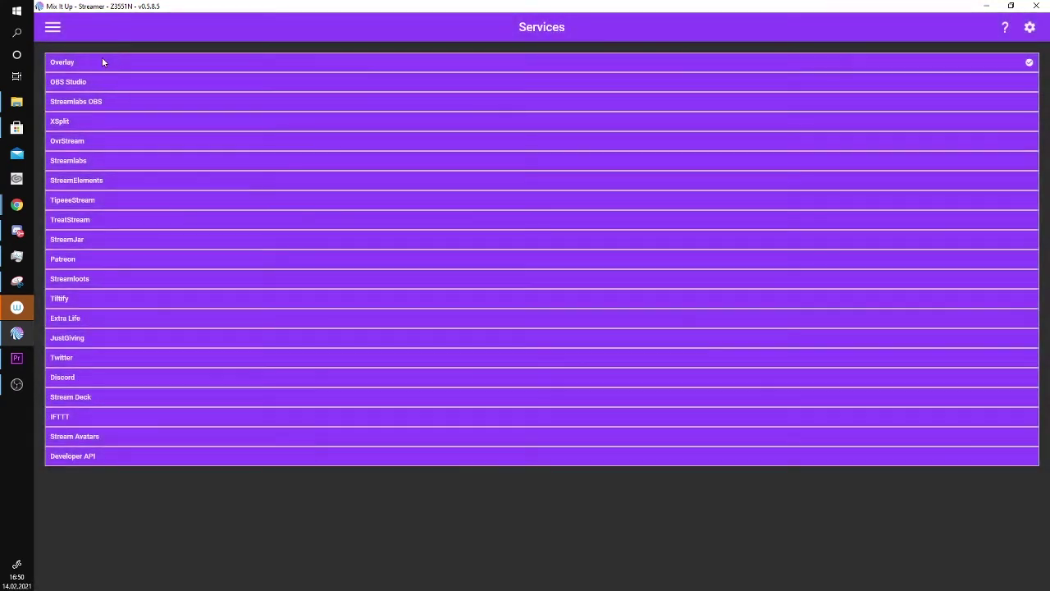
click(102, 60)
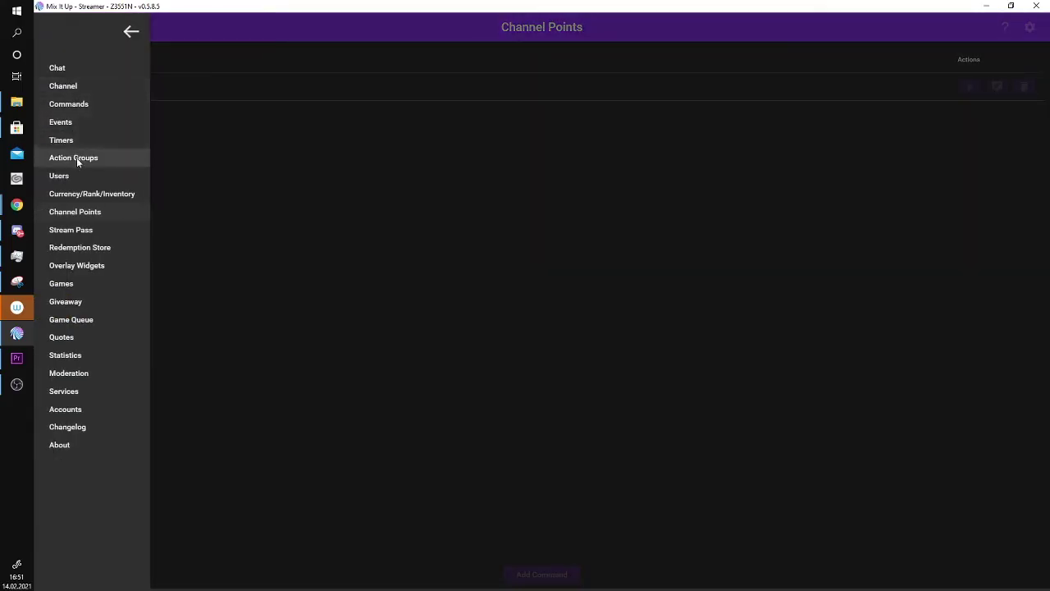
- Go to the Events page and open the Chat User Timeout command for editing
click(70, 123)
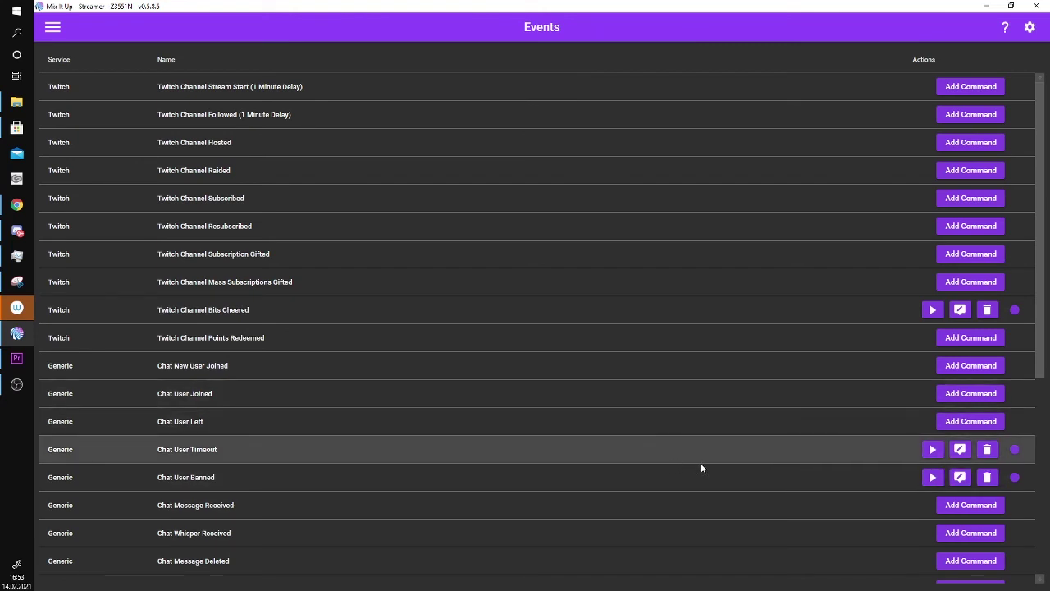
click(960, 449)
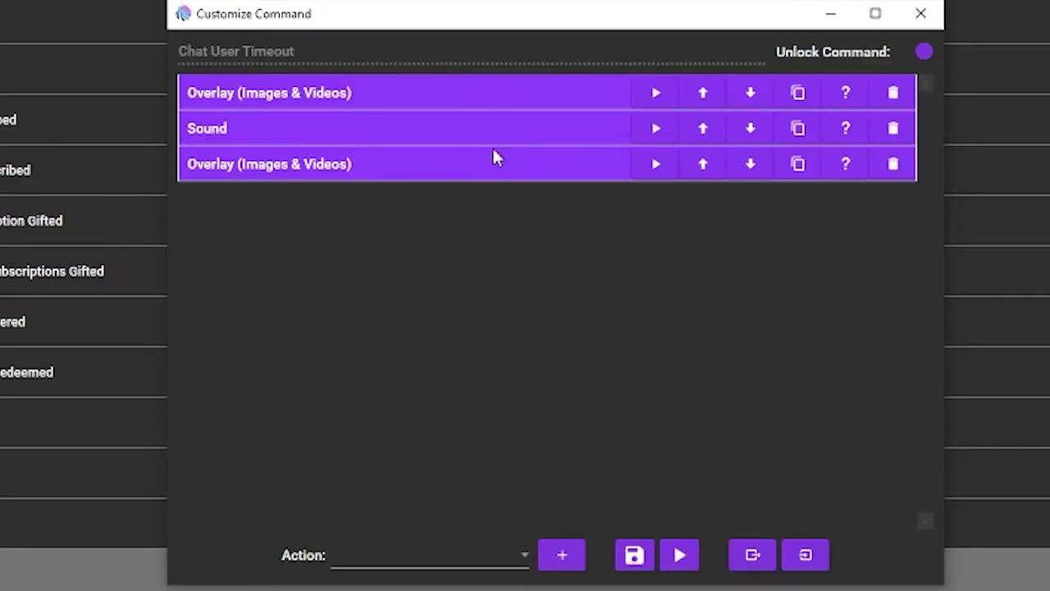
- Examine the text overlay's message with its $targetusername identifier and the image overlay's settings in the Chat User Timeout command
click(409, 92)
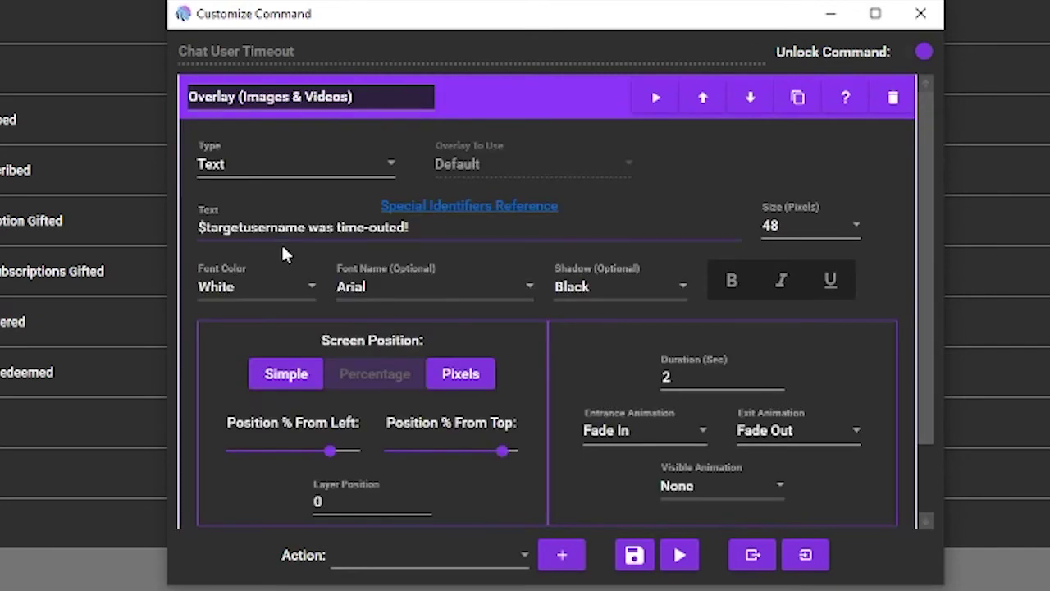
click(198, 226)
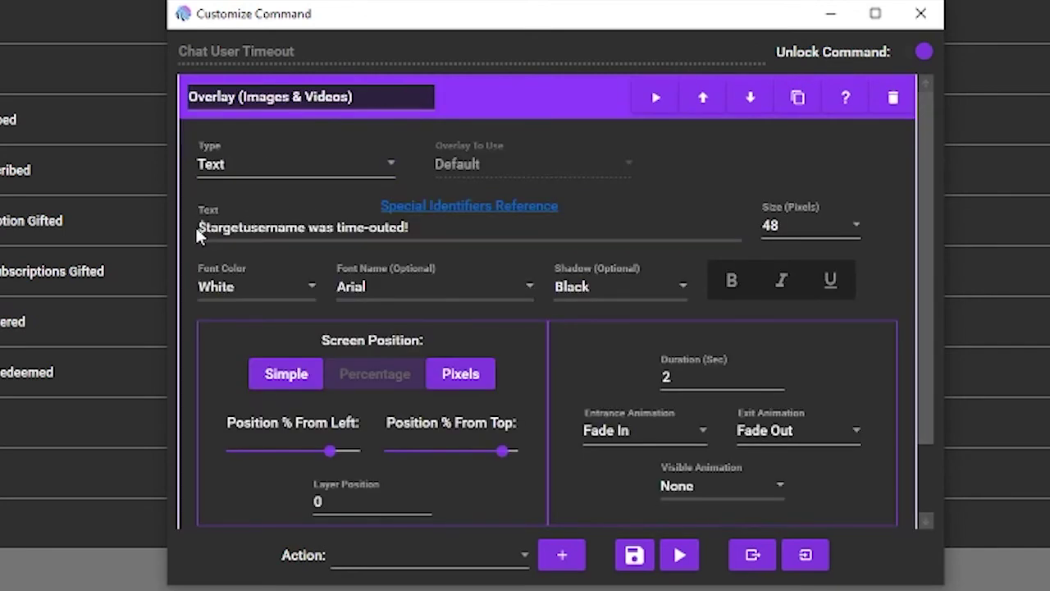
key(shift+Right)
key(shift+Right)
key(shift+Right)
key(shift+Right)
key(shift+Right)
key(shift+Right)
key(shift+Right)
key(shift+Right)
key(shift+Right)
key(shift+Right)
key(shift+Right)
key(shift+Right)
key(shift+Right)
key(shift+Right)
key(shift+Right)
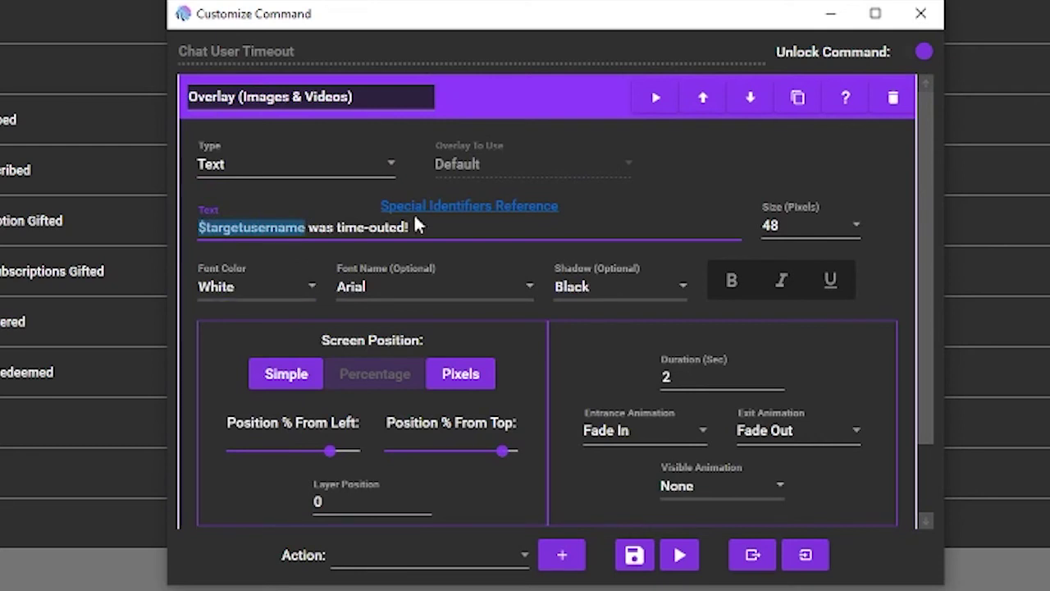
key(End)
key(shift+Left)
key(shift+Left)
key(shift+Left)
key(shift+Left)
key(shift+Left)
key(shift+Left)
key(shift+Left)
key(shift+Left)
key(shift+Left)
key(shift+Left)
key(shift+Left)
key(shift+Left)
key(shift+Left)
key(shift+Left)
key(shift+Left)
click(250, 118)
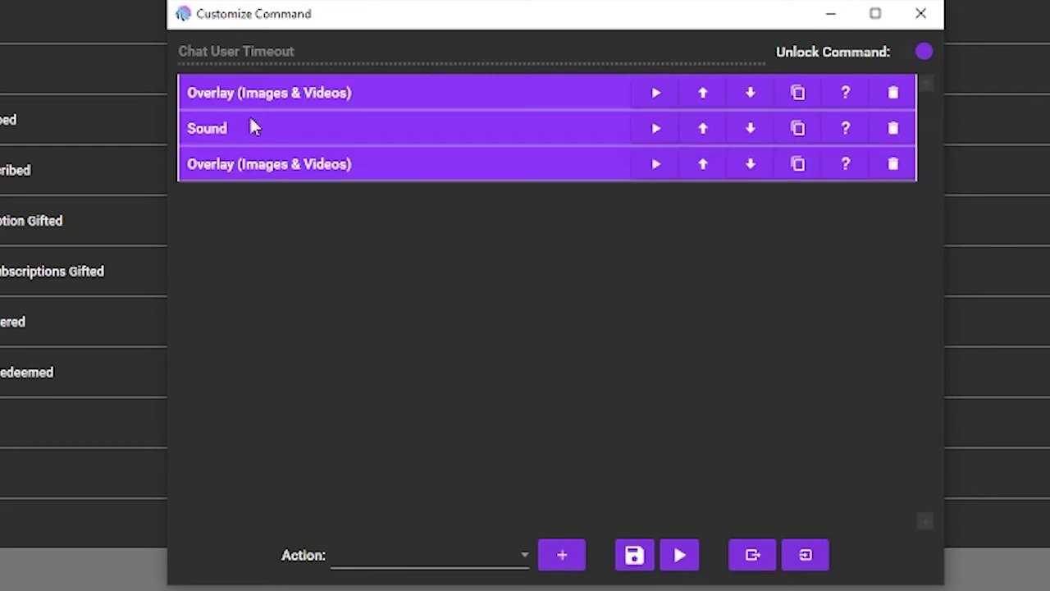
click(361, 168)
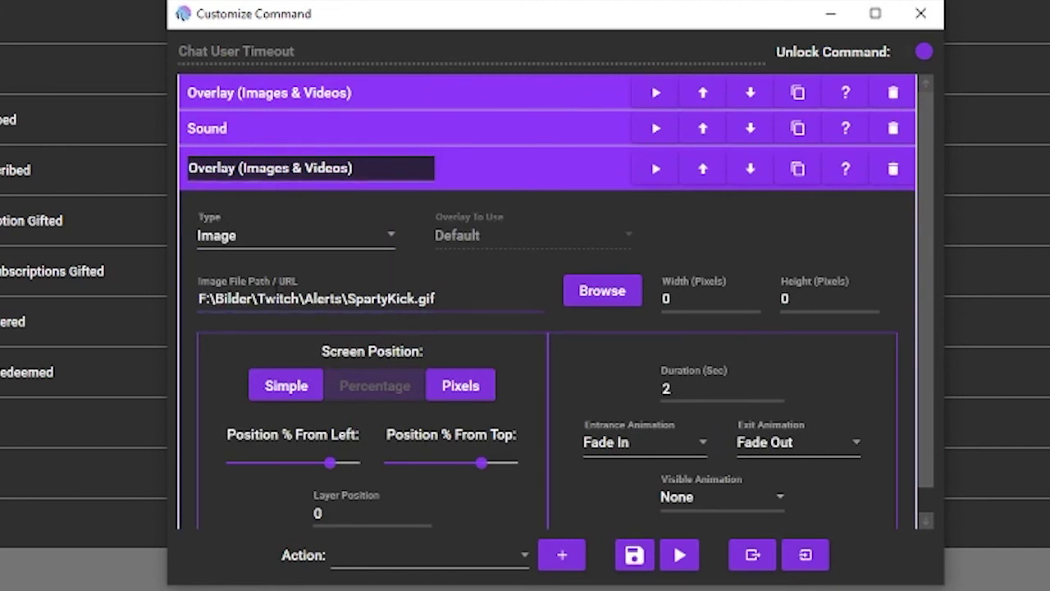
click(508, 125)
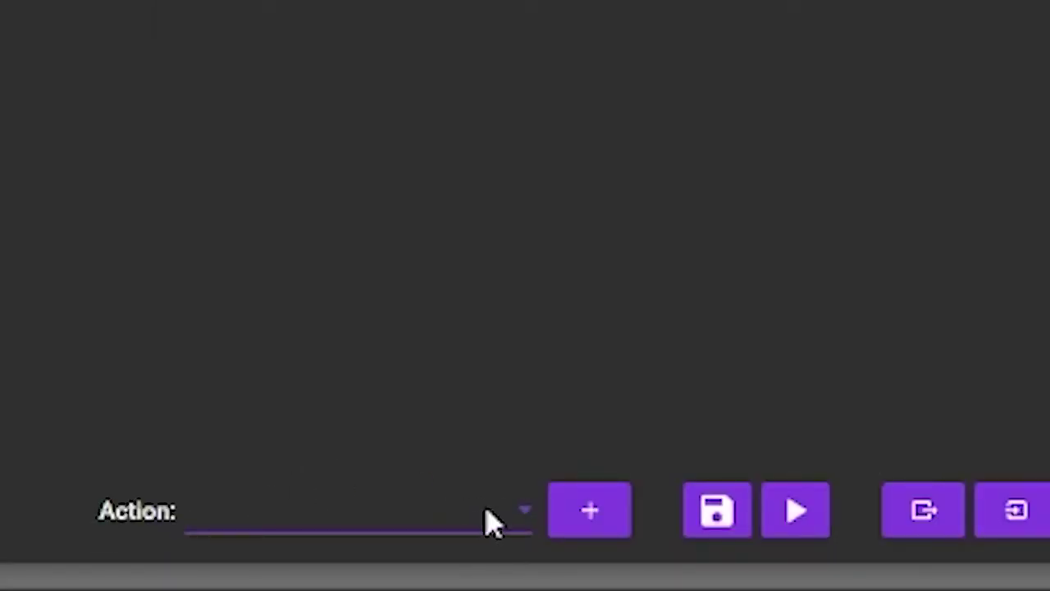
- Add another Overlay (Images & Videos) action to the Chat User Timeout command
click(501, 524)
scroll(422, 509, down, 3)
scroll(377, 347, down, 1)
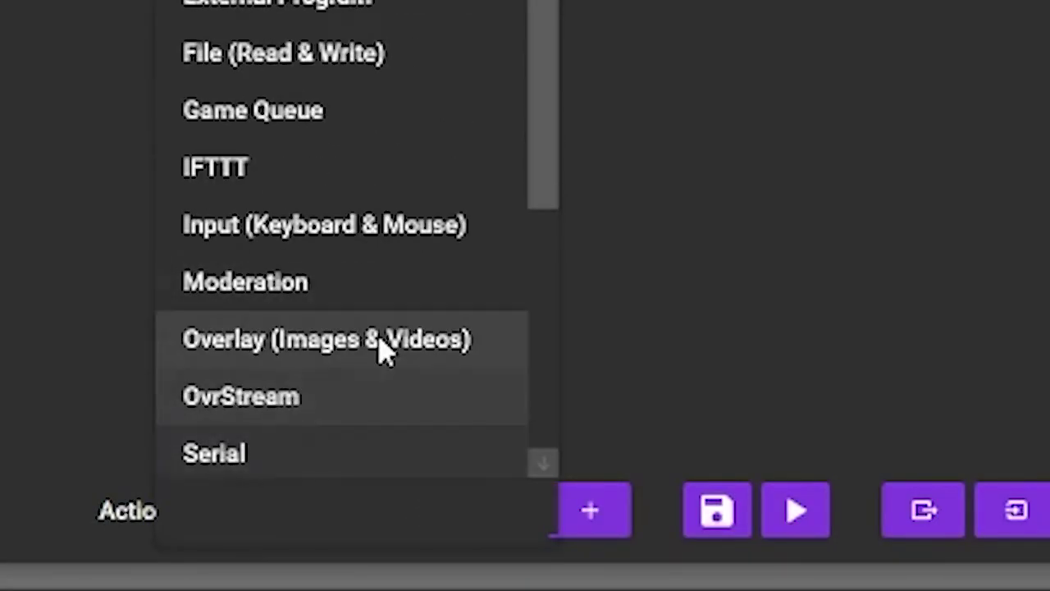
scroll(358, 209, up, 3)
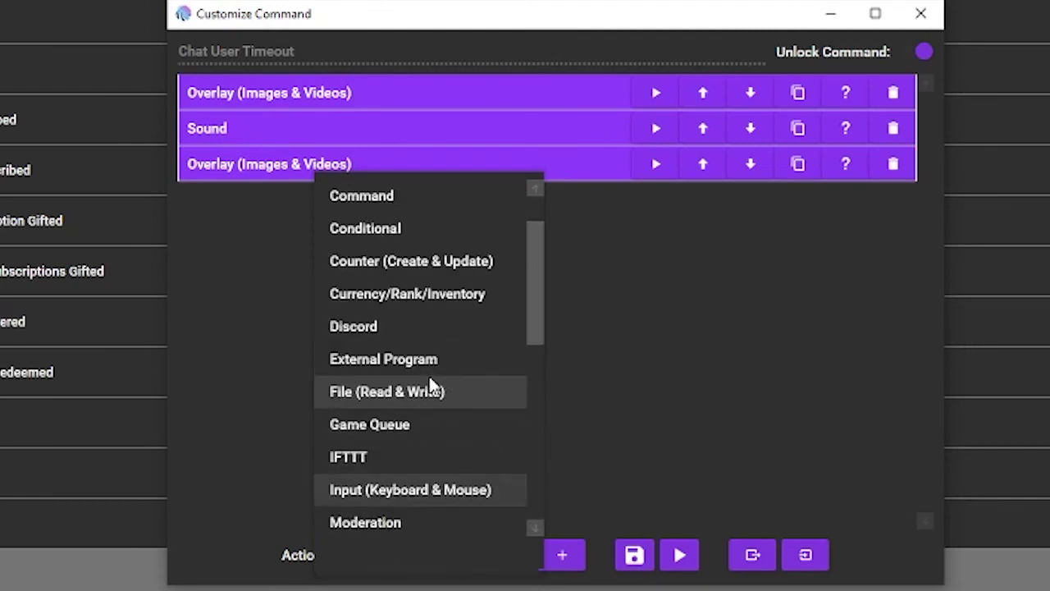
scroll(429, 380, up, 2)
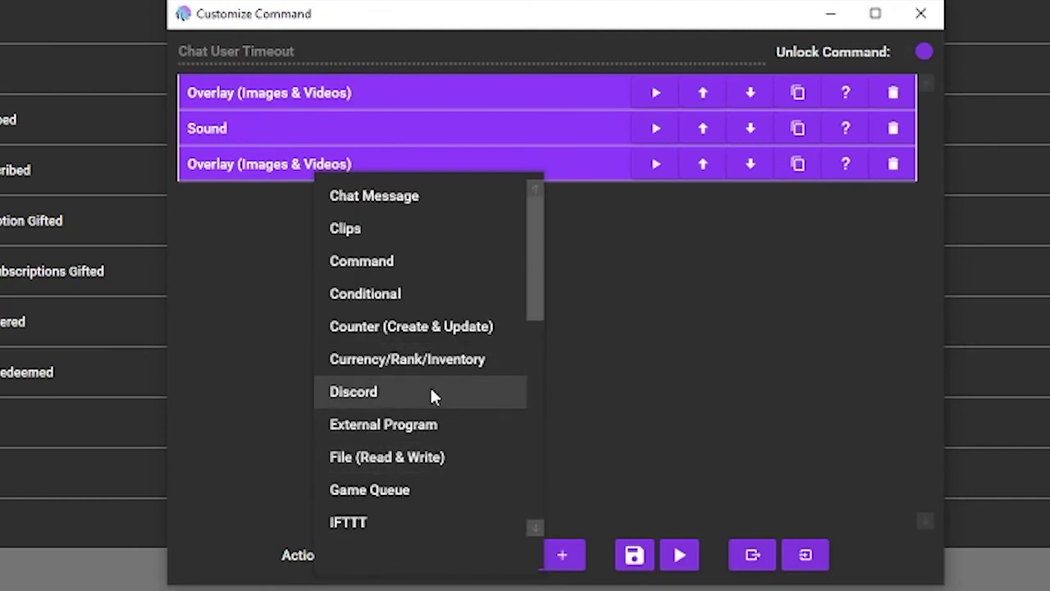
scroll(431, 392, down, 6)
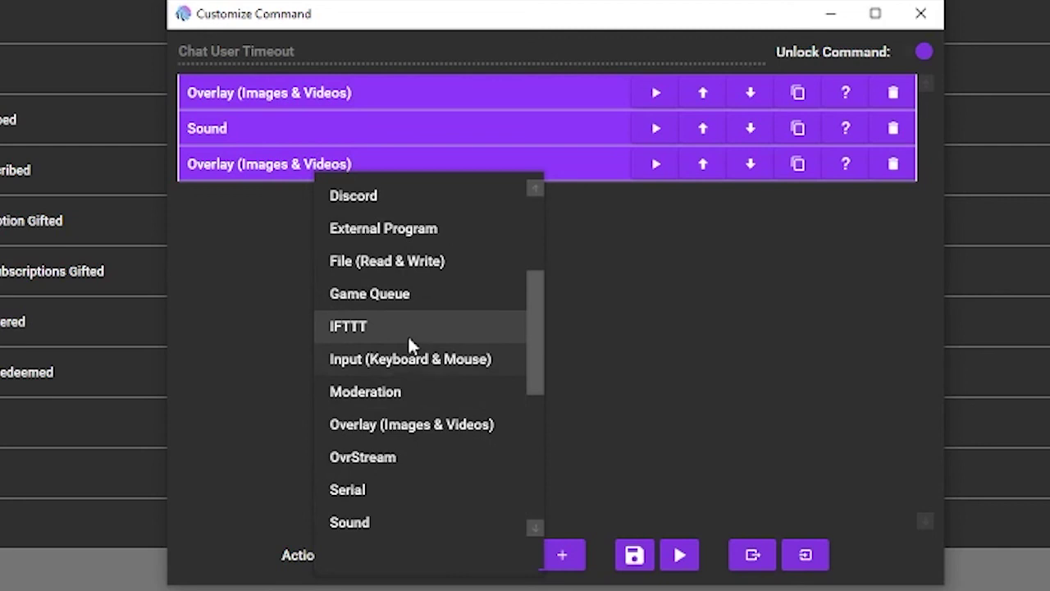
click(410, 427)
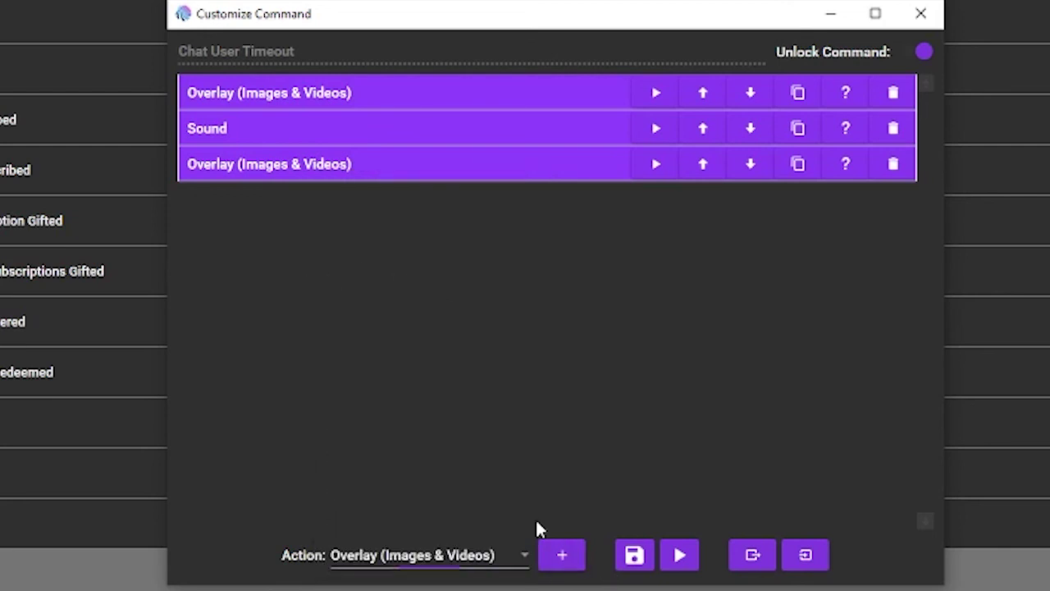
click(560, 553)
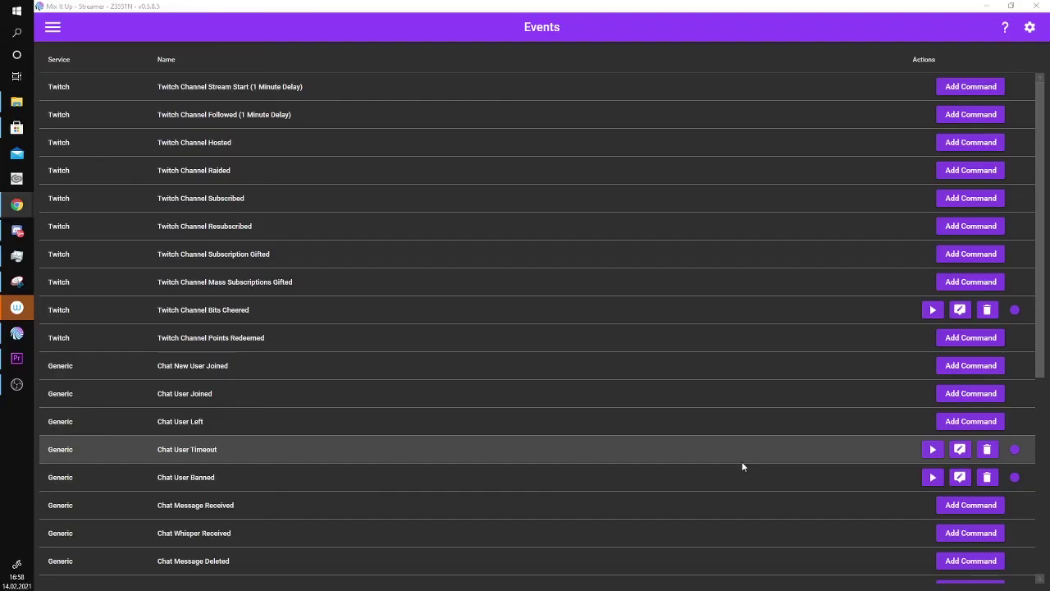
- Test-run the Chat User Timeout event command
click(932, 451)
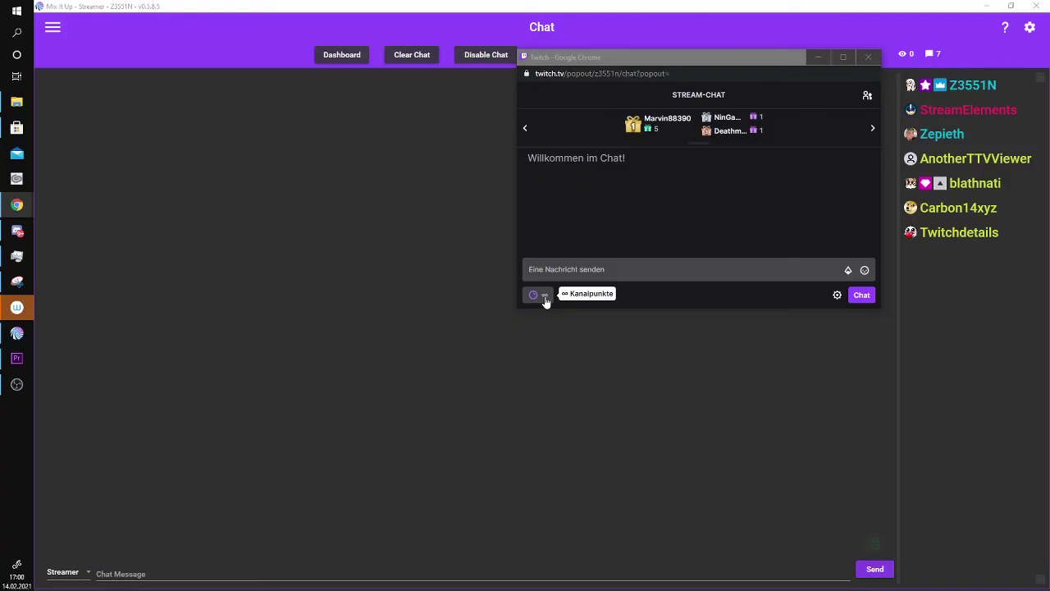
- Switch to the Twitch chat pop-out and redeem the time out someone reward with the target viewer's username
click(545, 298)
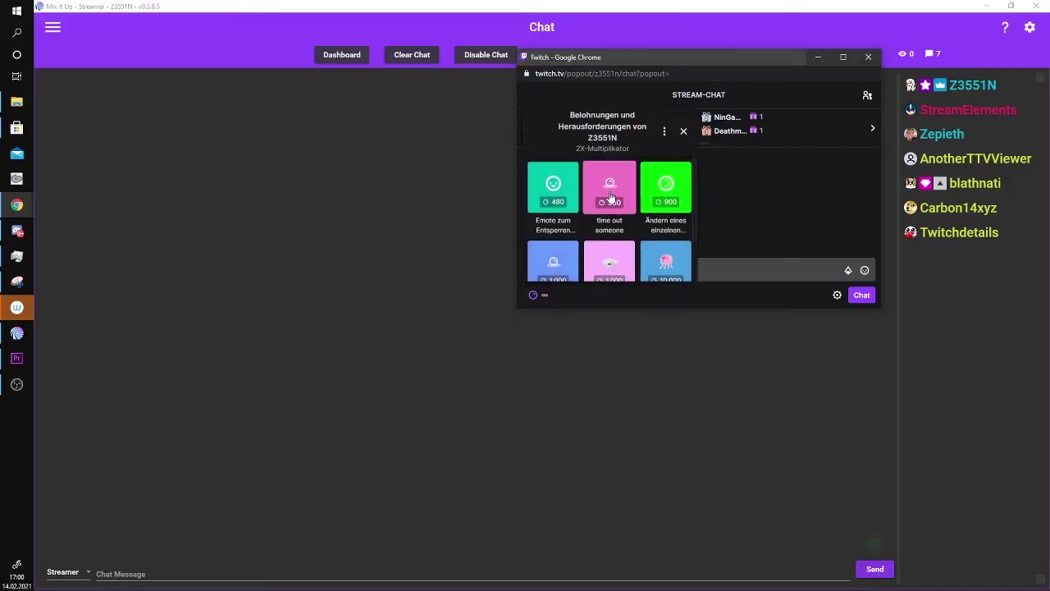
click(610, 197)
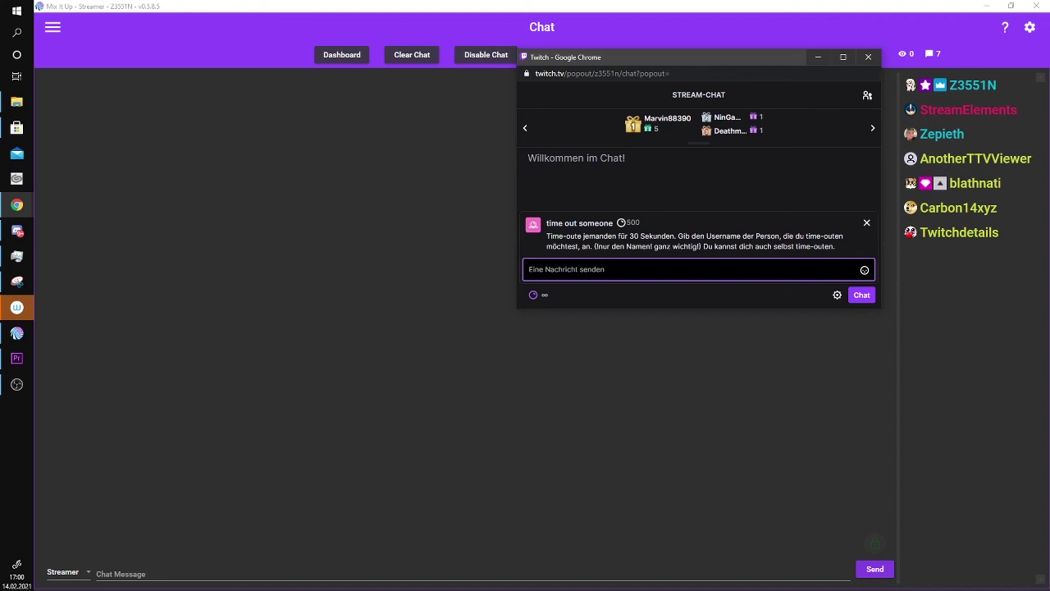
text(Zepieth)
click(861, 295)
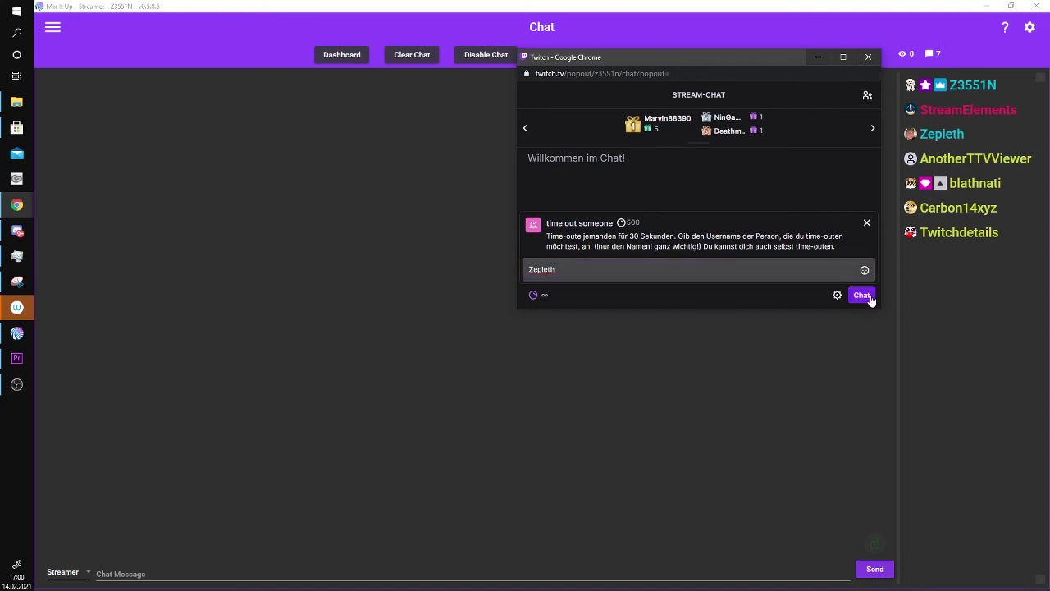